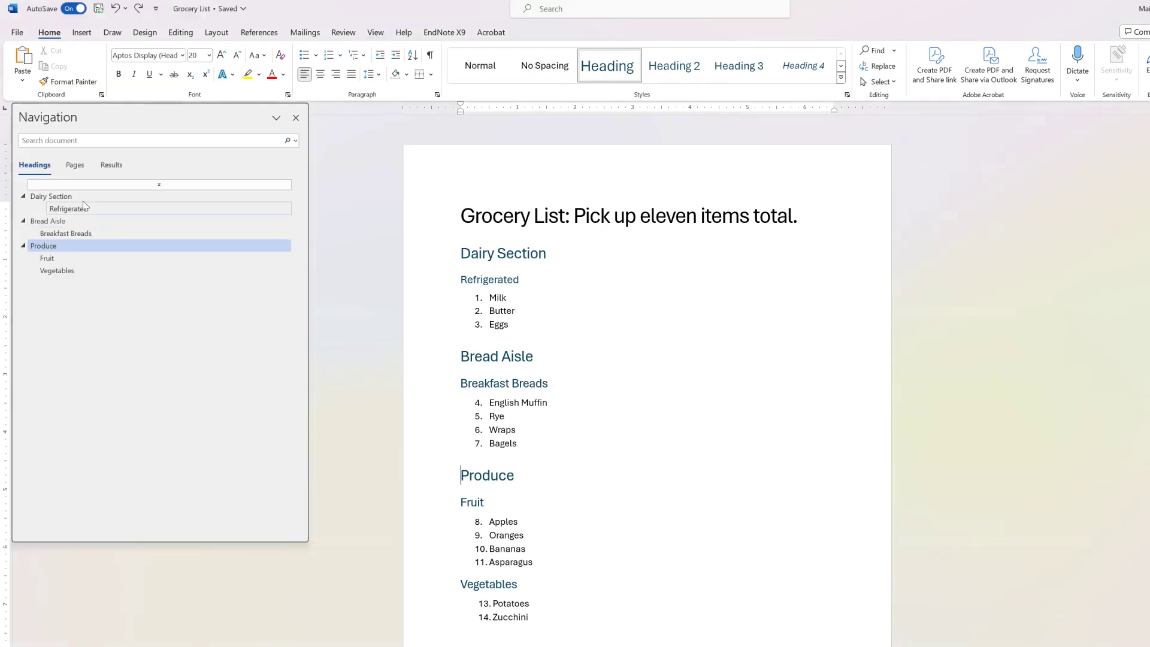
- Move the Navigation pane closer to the page and jump through its headings, including Dairy Section, Fruit, Refrigerated, Breakfast Breads, Produce and Bread Aisle
left_click_drag(159, 118, 235, 166)
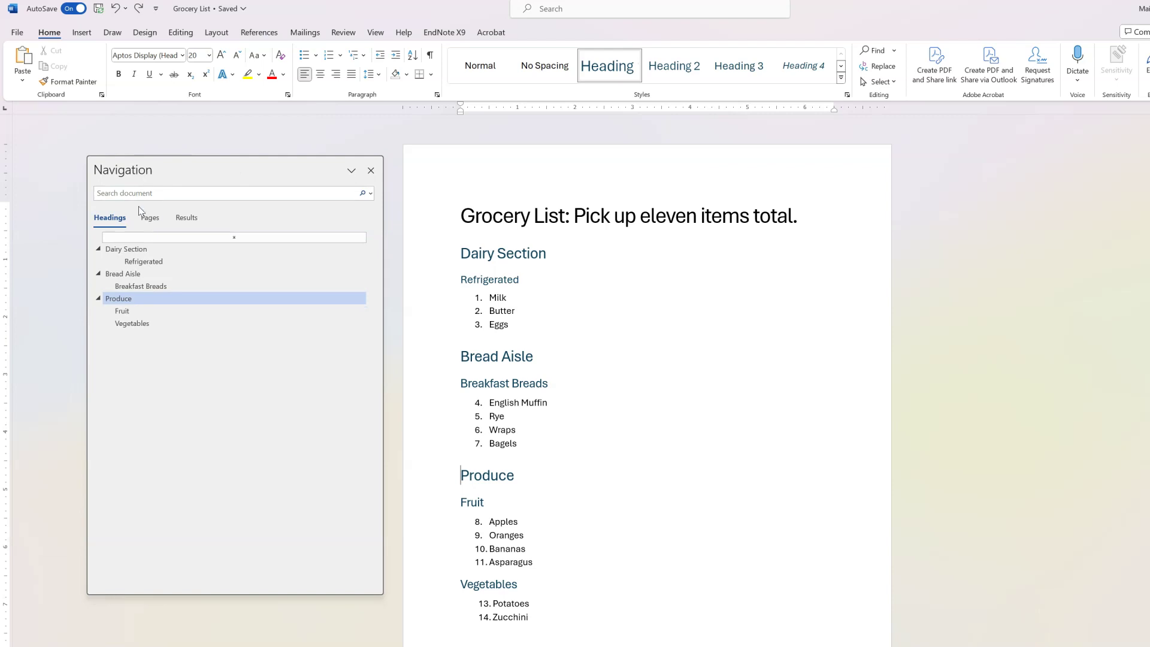
left_click(117, 249)
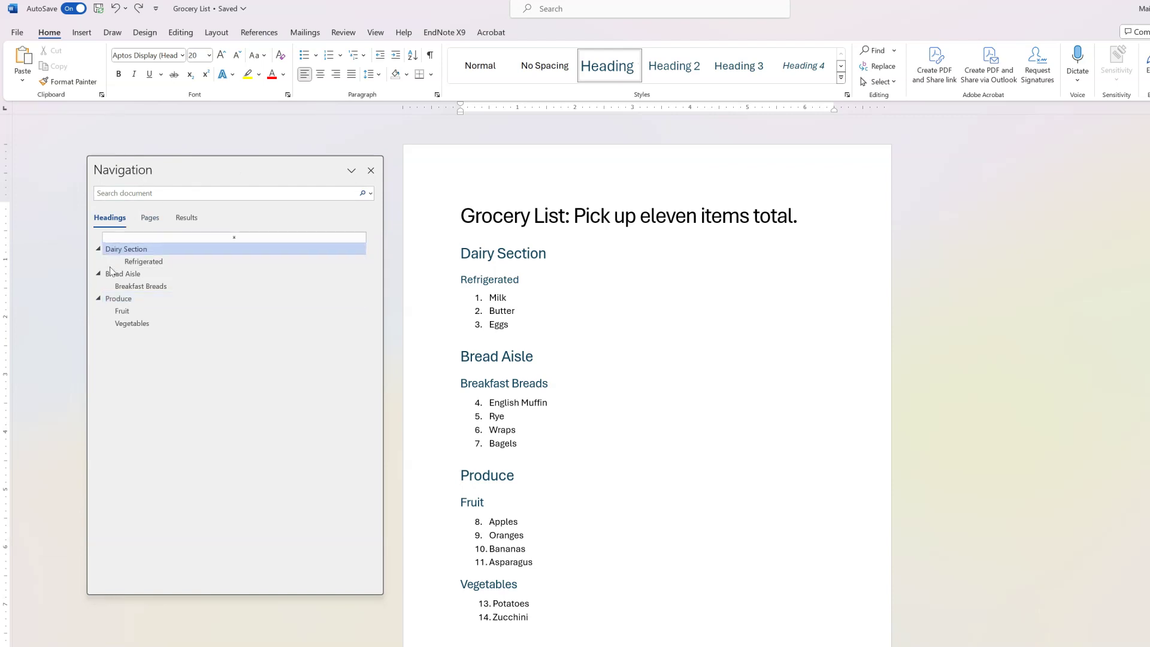
left_click(113, 273)
left_click(117, 313)
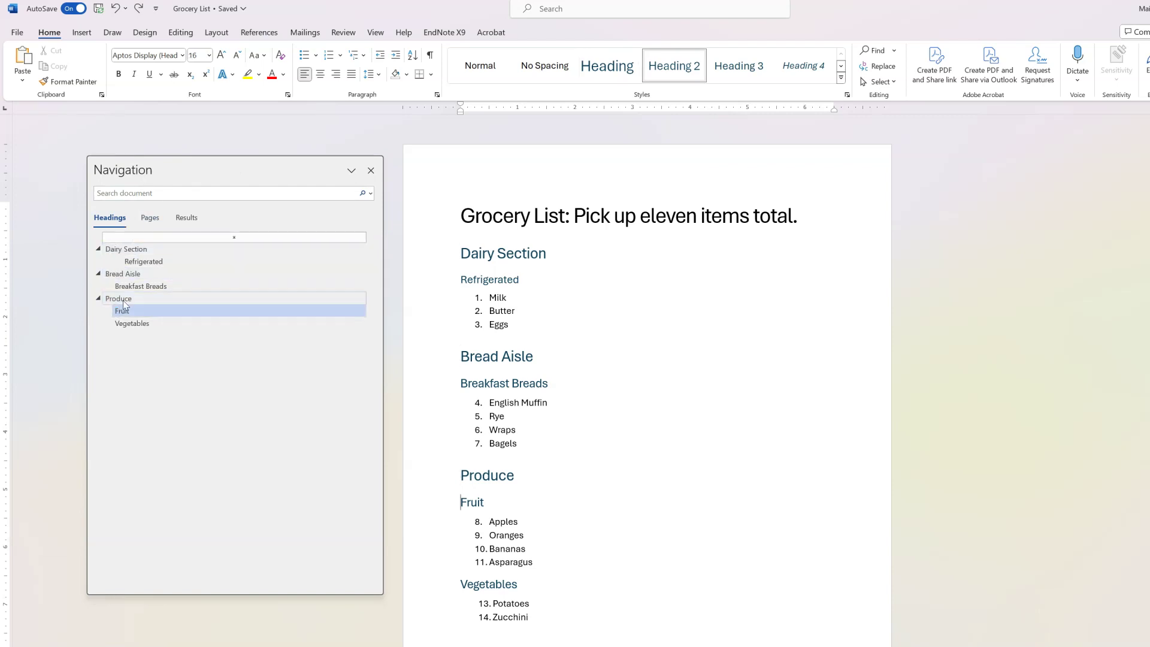
left_click(136, 263)
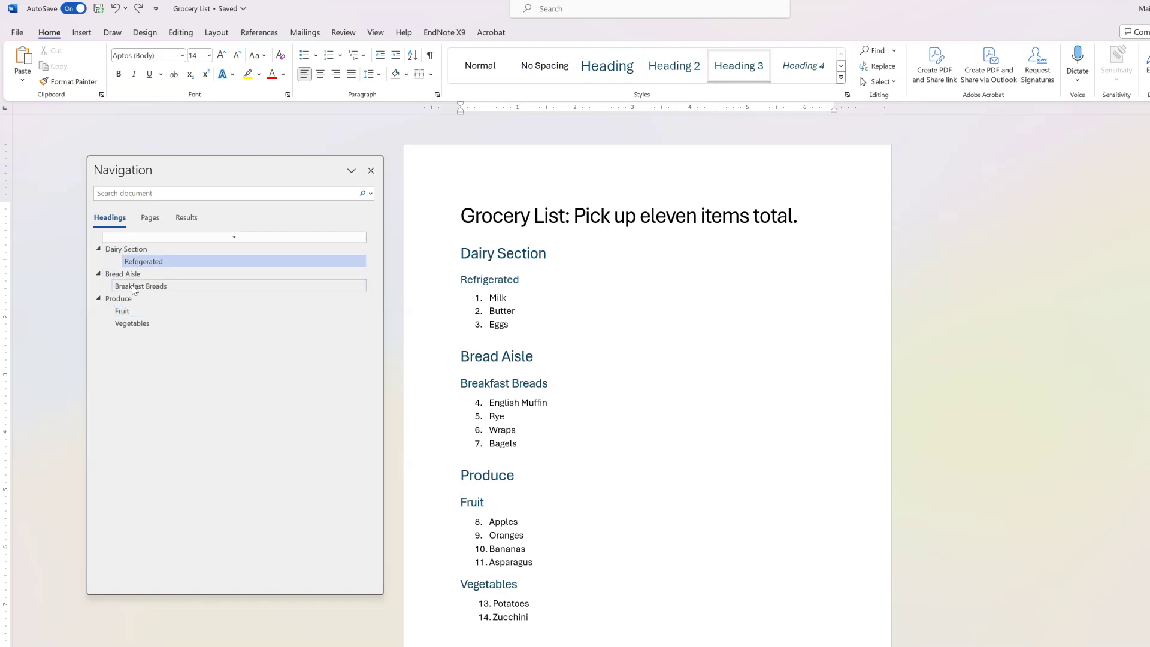
left_click(133, 289)
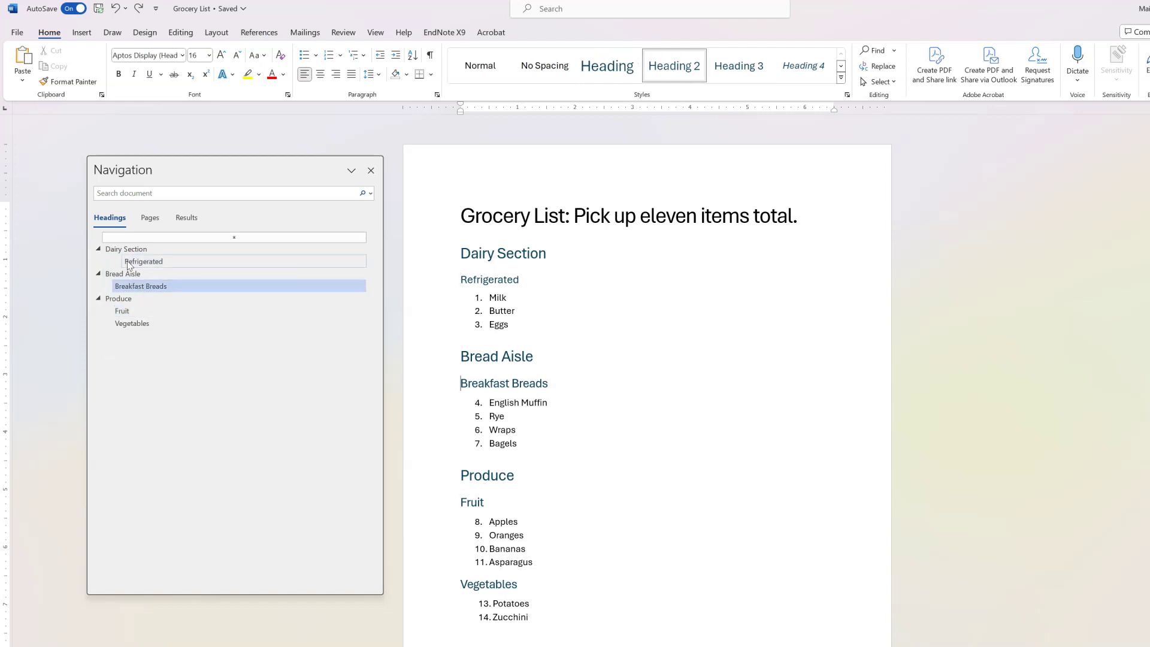
left_click(127, 302)
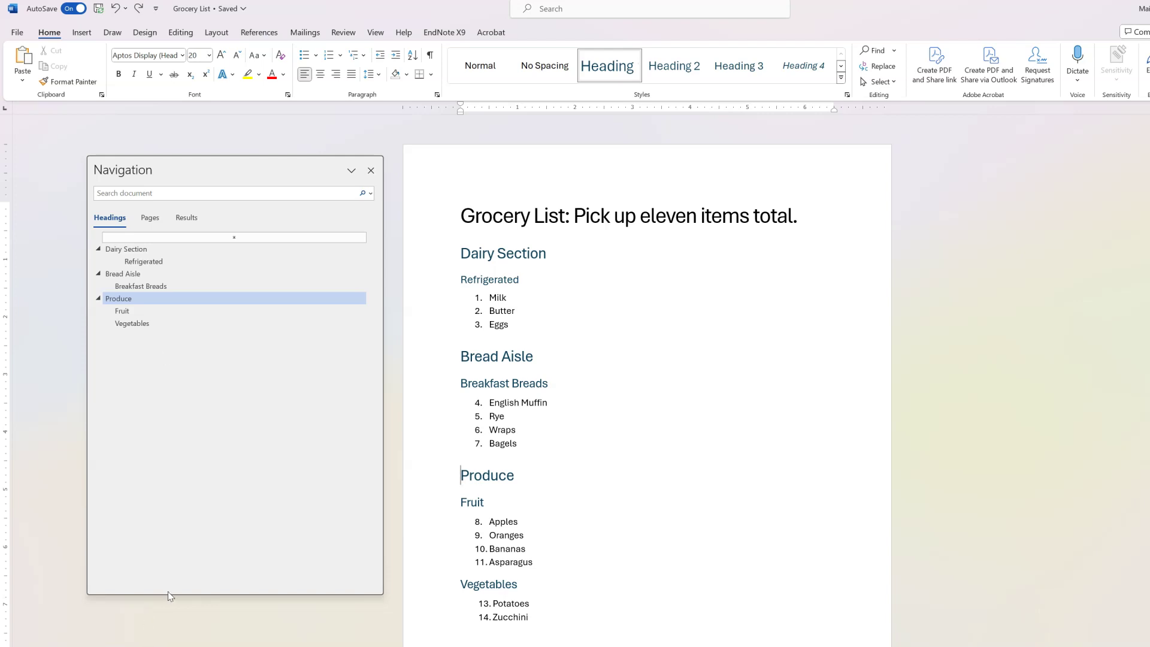
left_click(145, 274)
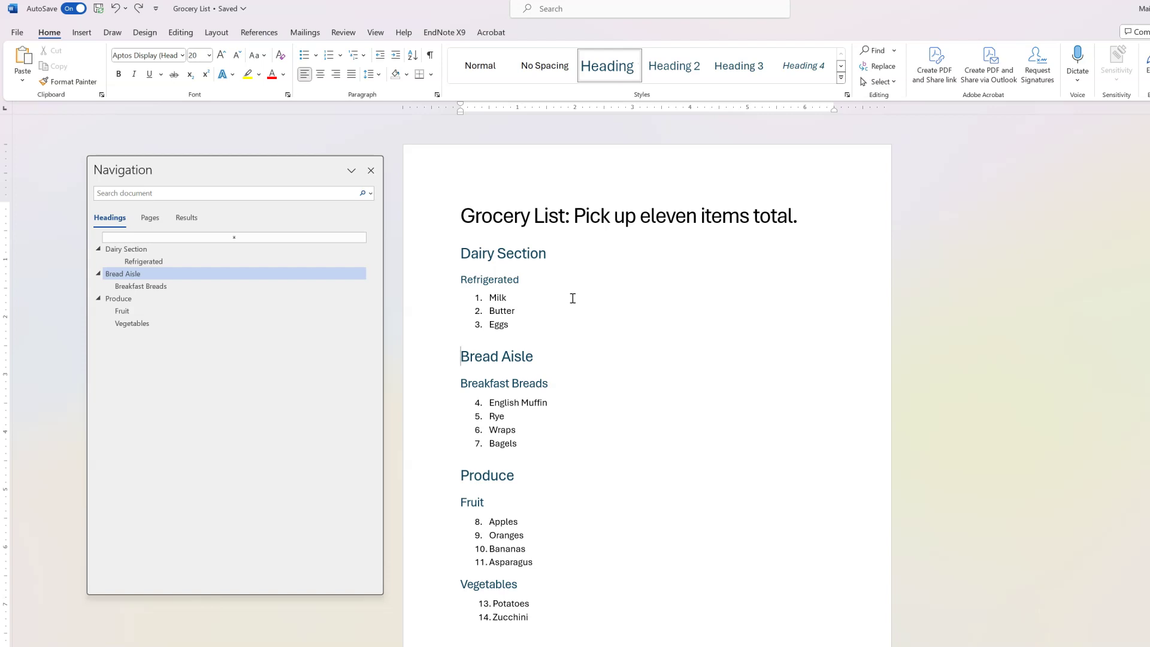
- Examine the available styles in the Styles pane and the full style gallery, leaving both closed
left_click(848, 95)
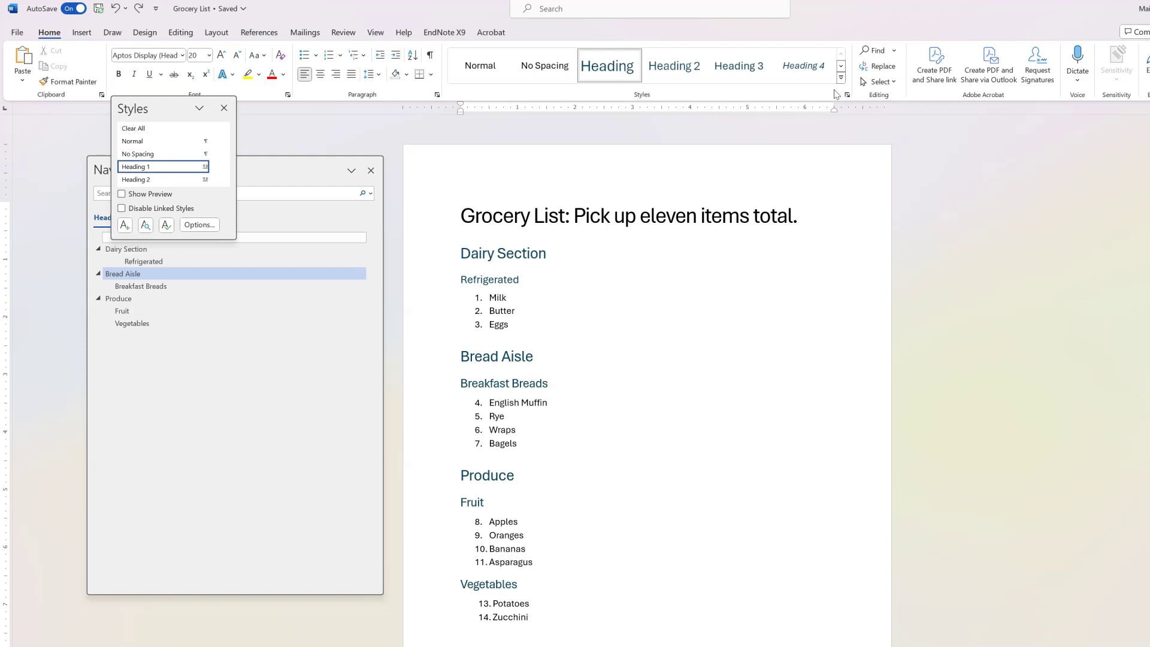
left_click(841, 78)
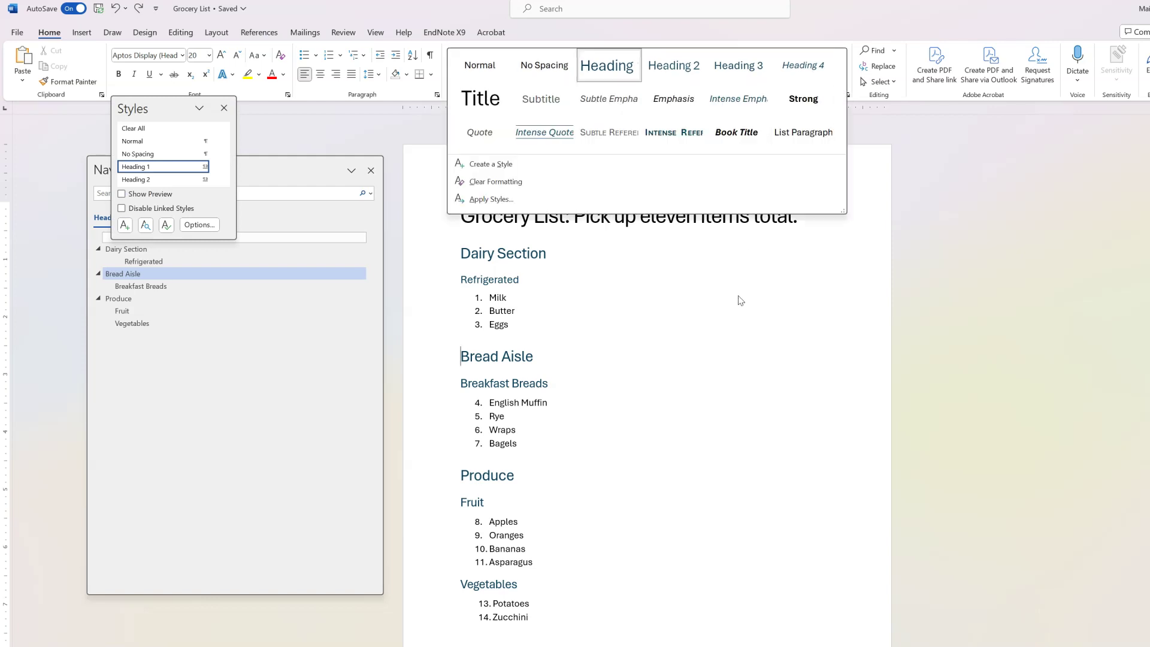
left_click(226, 113)
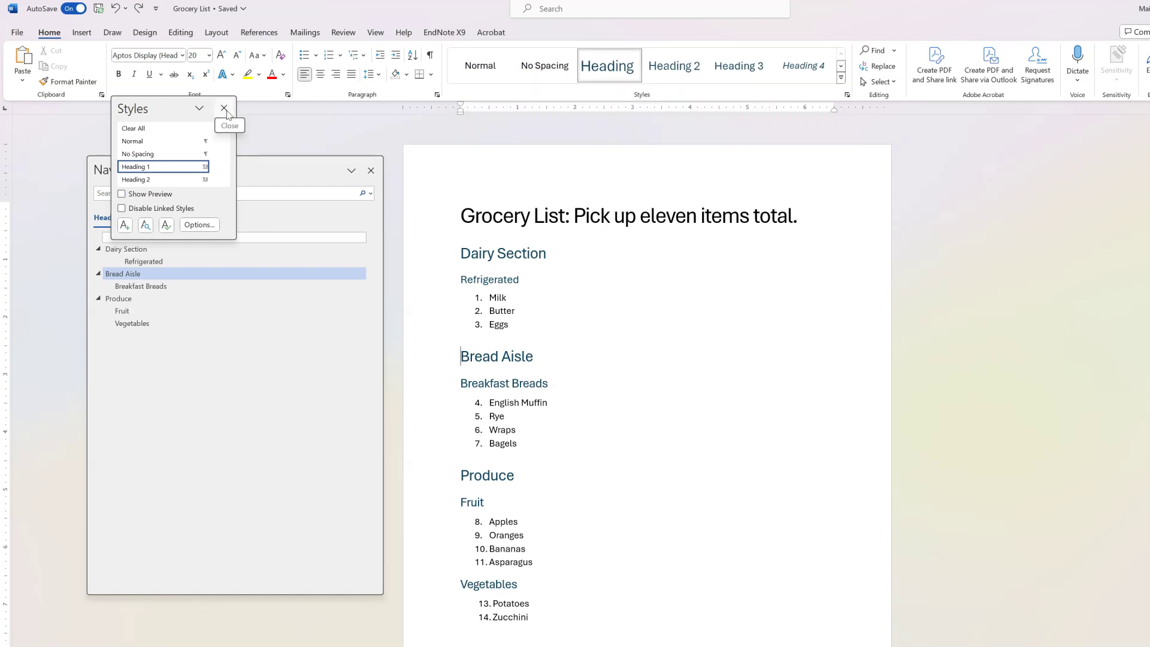
left_click(226, 110)
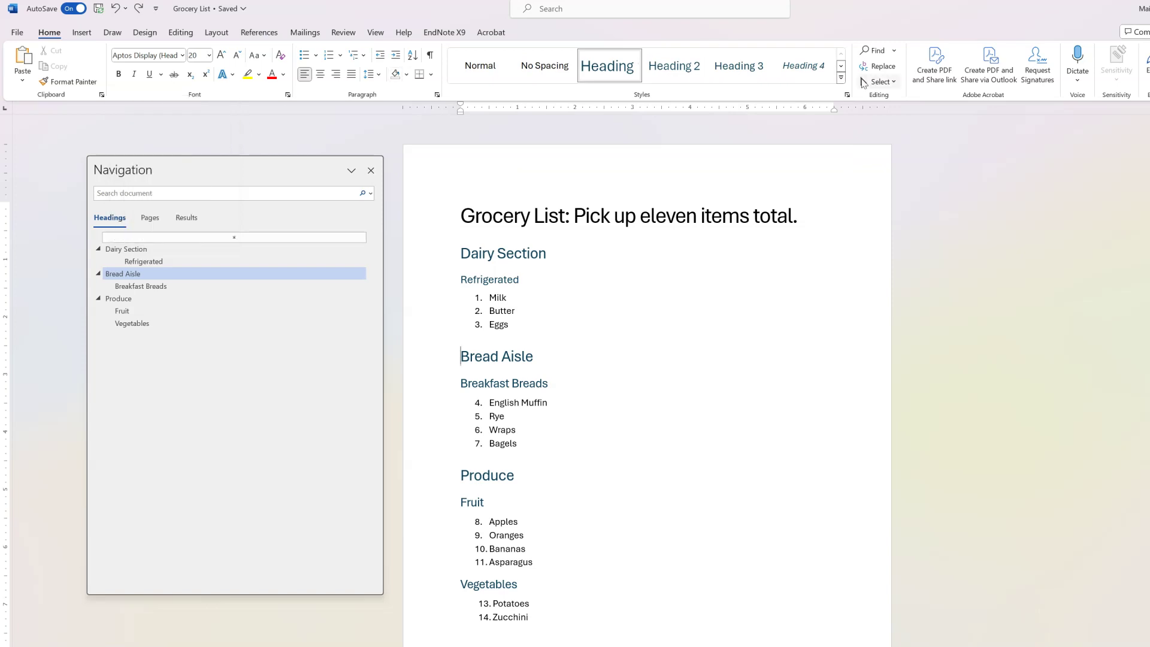
left_click(841, 79)
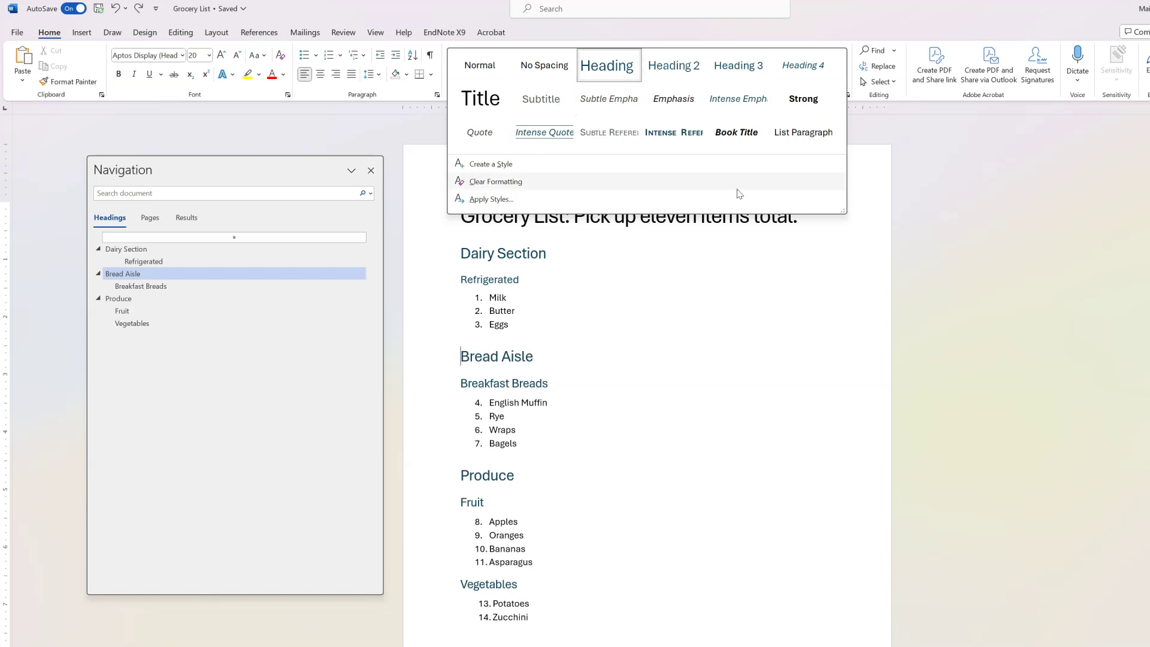
left_click(704, 277)
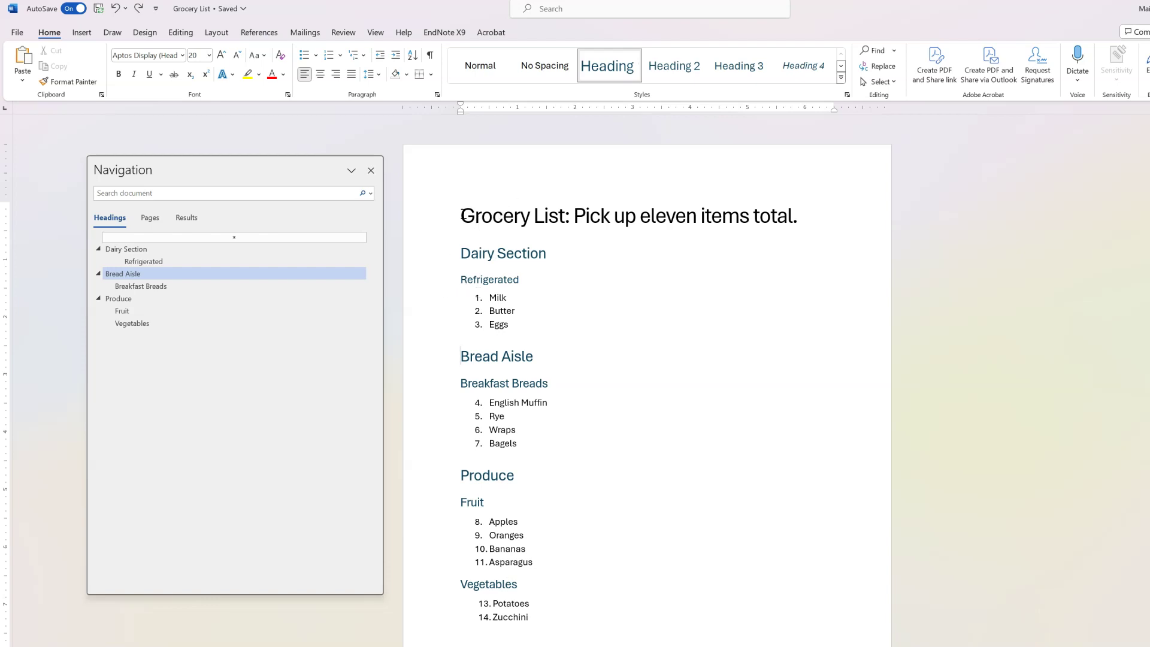
- Apply the Title style to the whole line "Grocery List: Pick up eleven items total."
double_click(503, 217)
left_click(503, 217)
left_click_drag(501, 219, 798, 225)
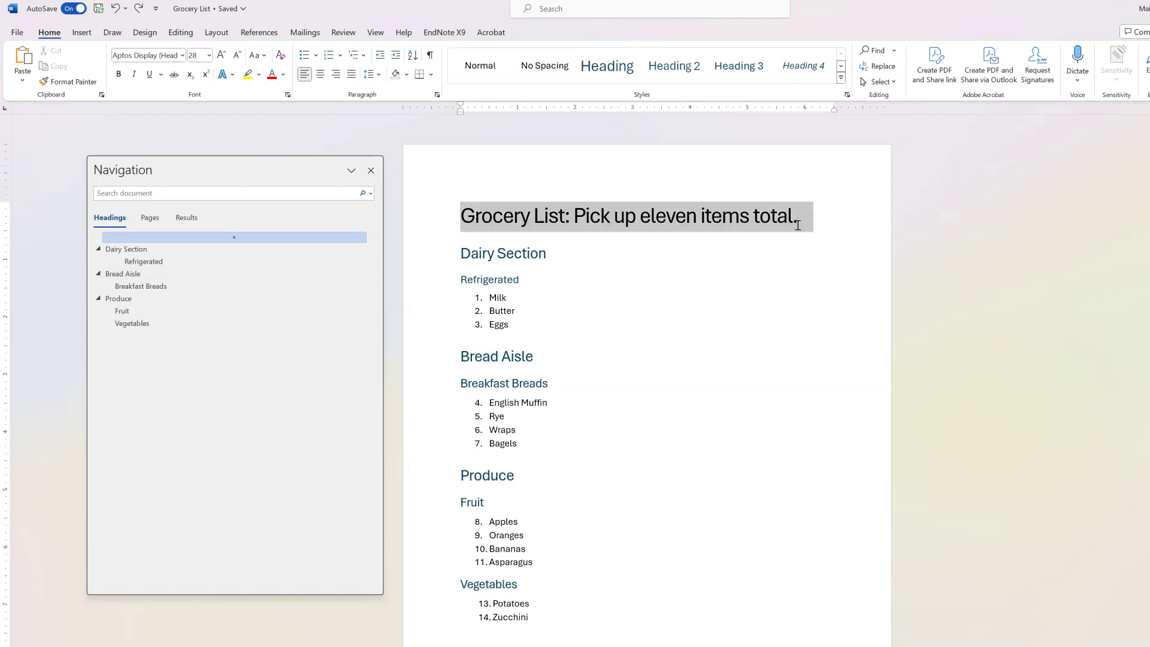
left_click(841, 79)
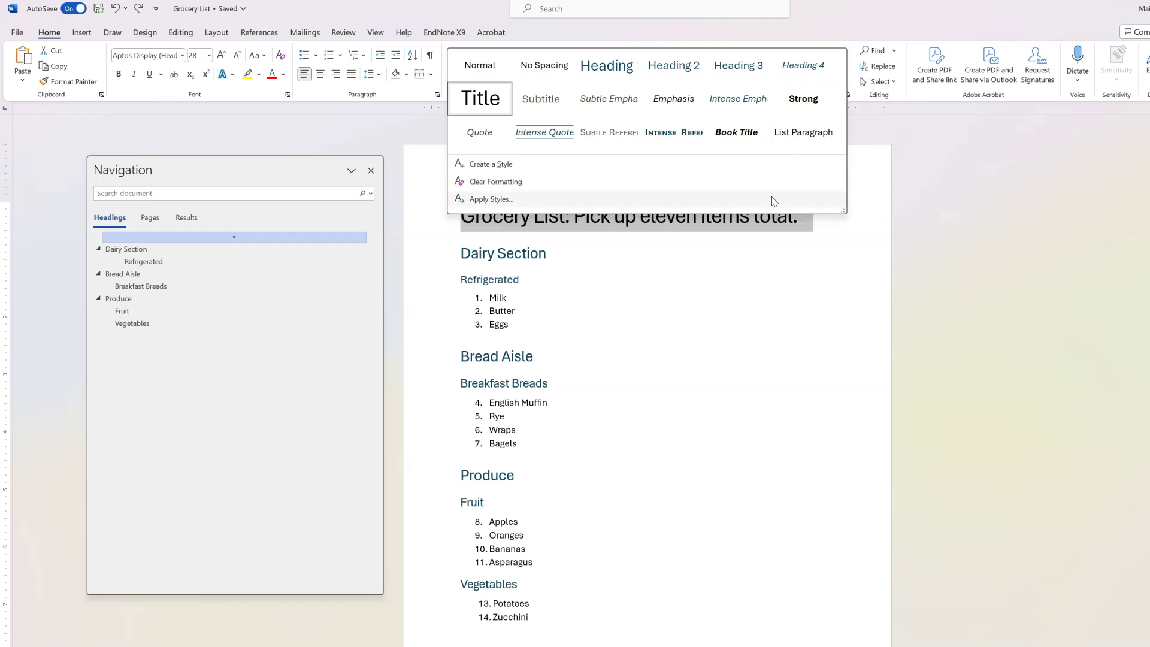
left_click(487, 101)
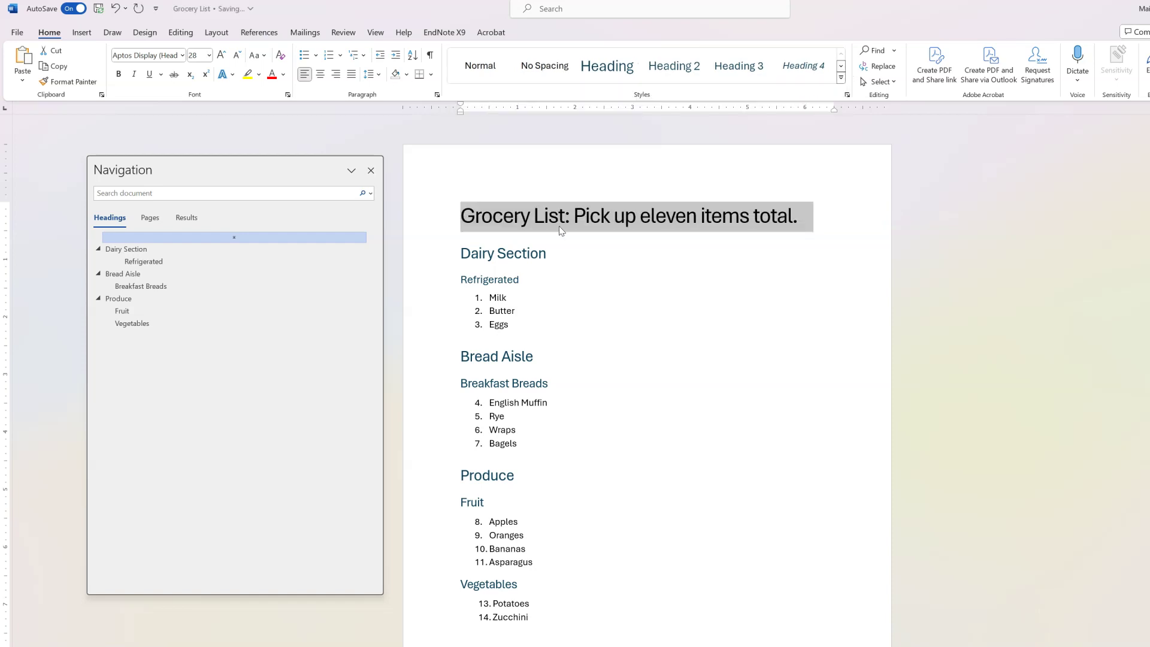
- Check which style is applied to the Dairy Section, Bread Aisle and Produce headings in the document
left_click(561, 264)
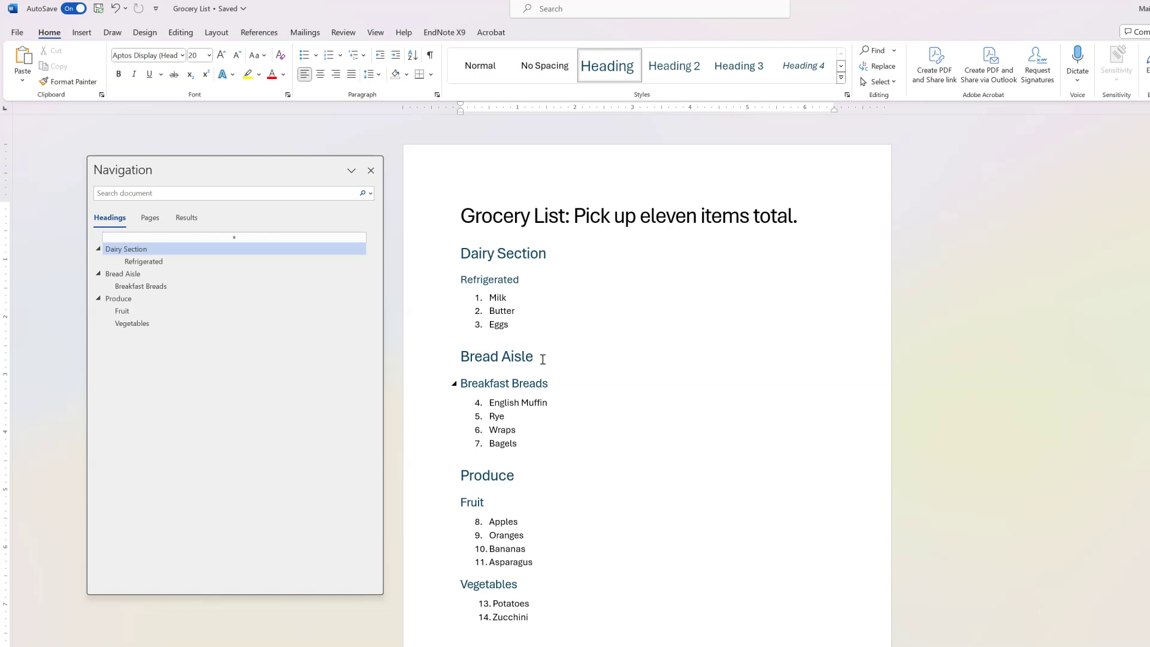
double_click(506, 252)
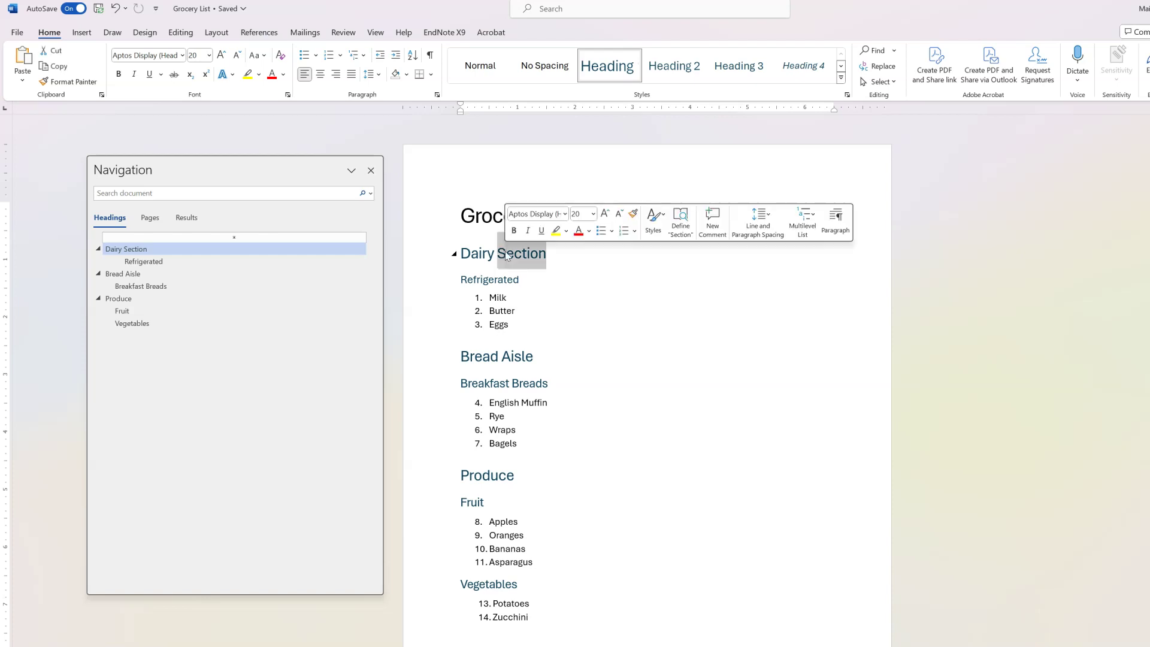
left_click(514, 357)
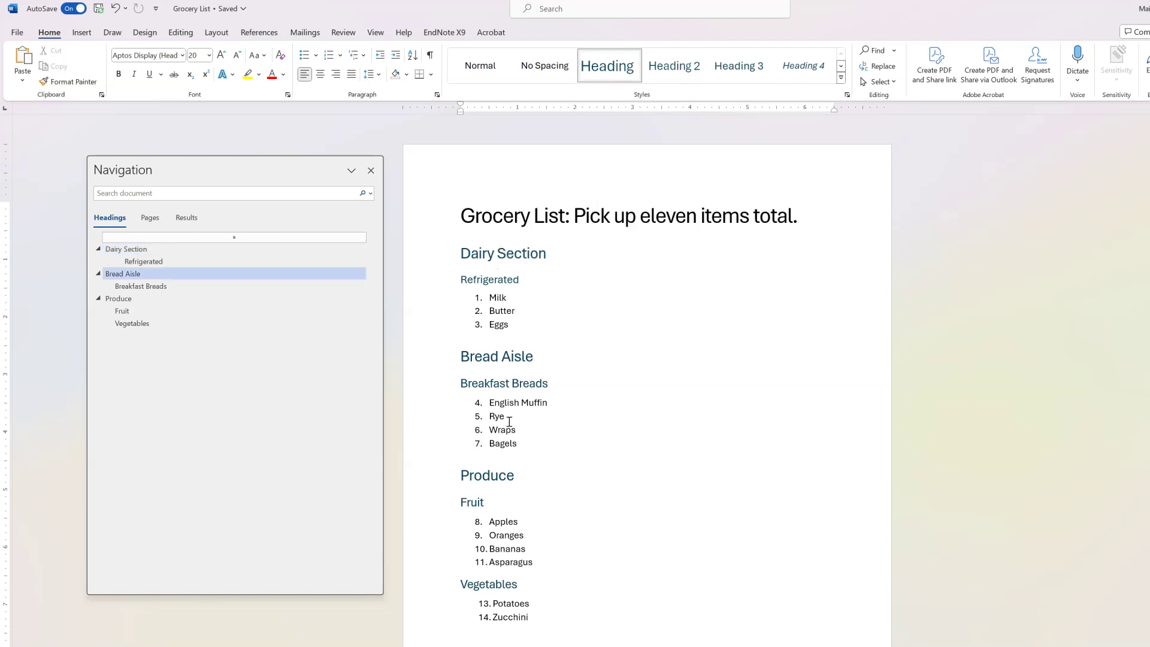
left_click(499, 478)
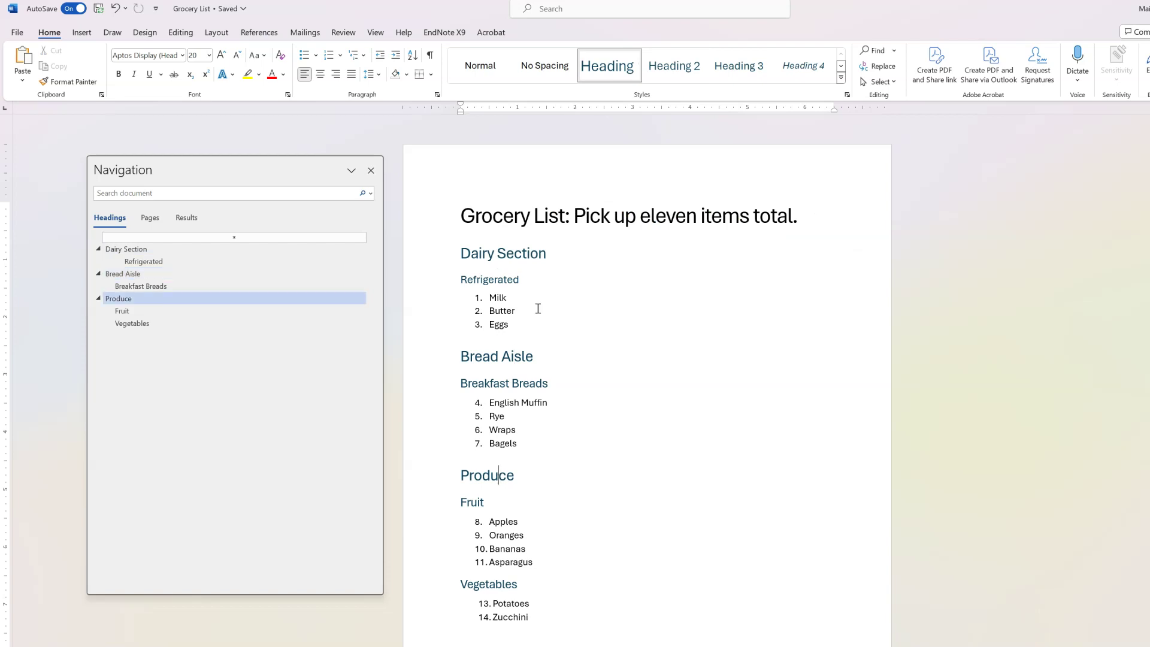
- Change the Refrigerated subheading under Dairy Section to the Heading 2 style
double_click(489, 283)
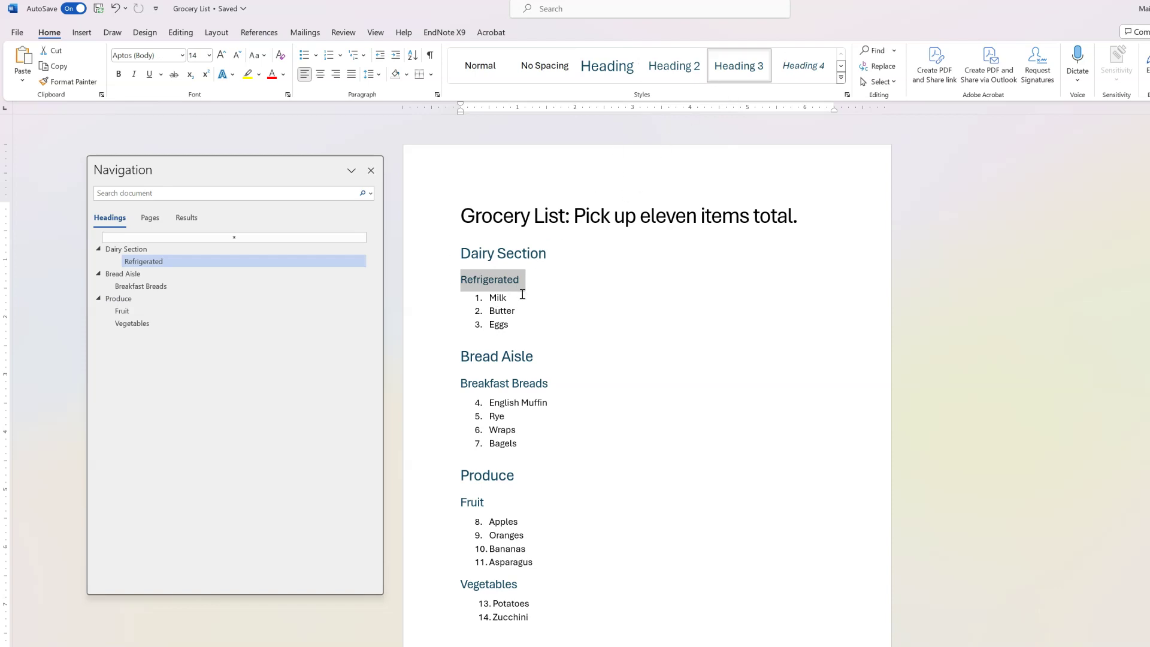
left_click(686, 60)
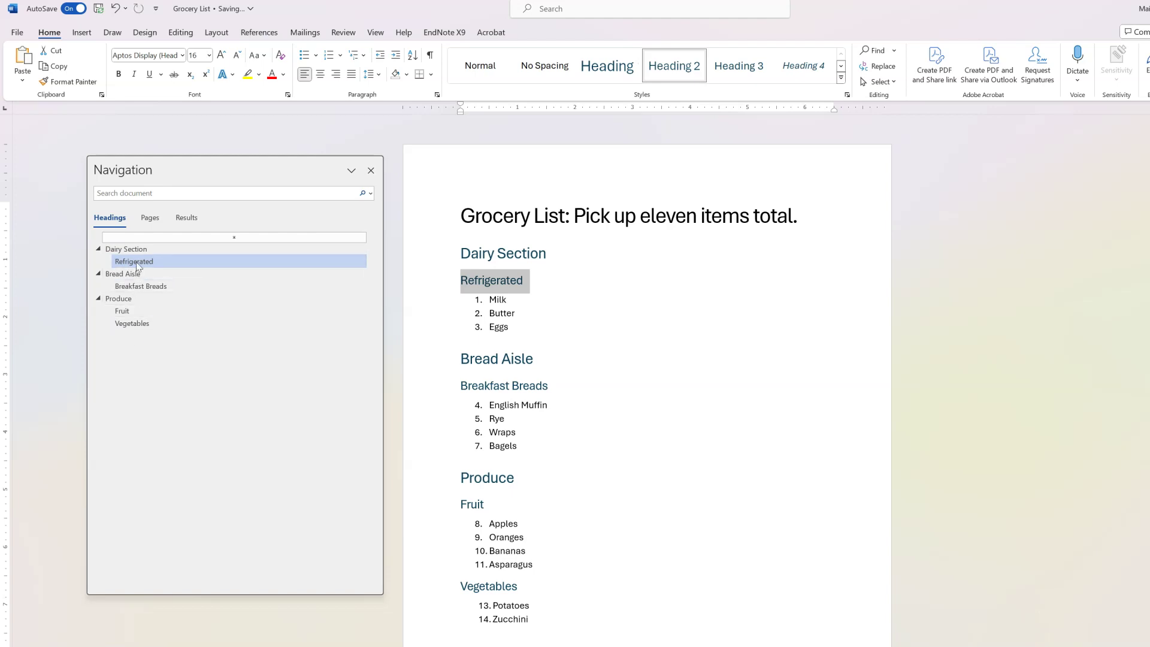
left_click(494, 327)
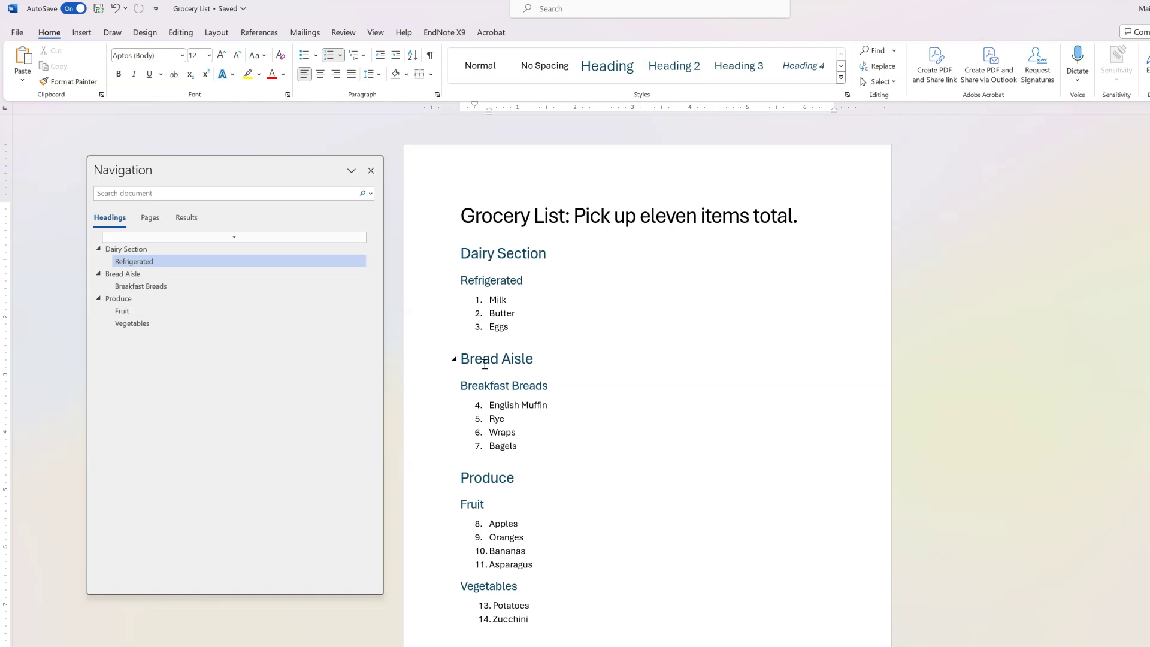
- Check the style of the Breakfast Breads subheading and go to its parent heading, Bread Aisle
triple_click(511, 356)
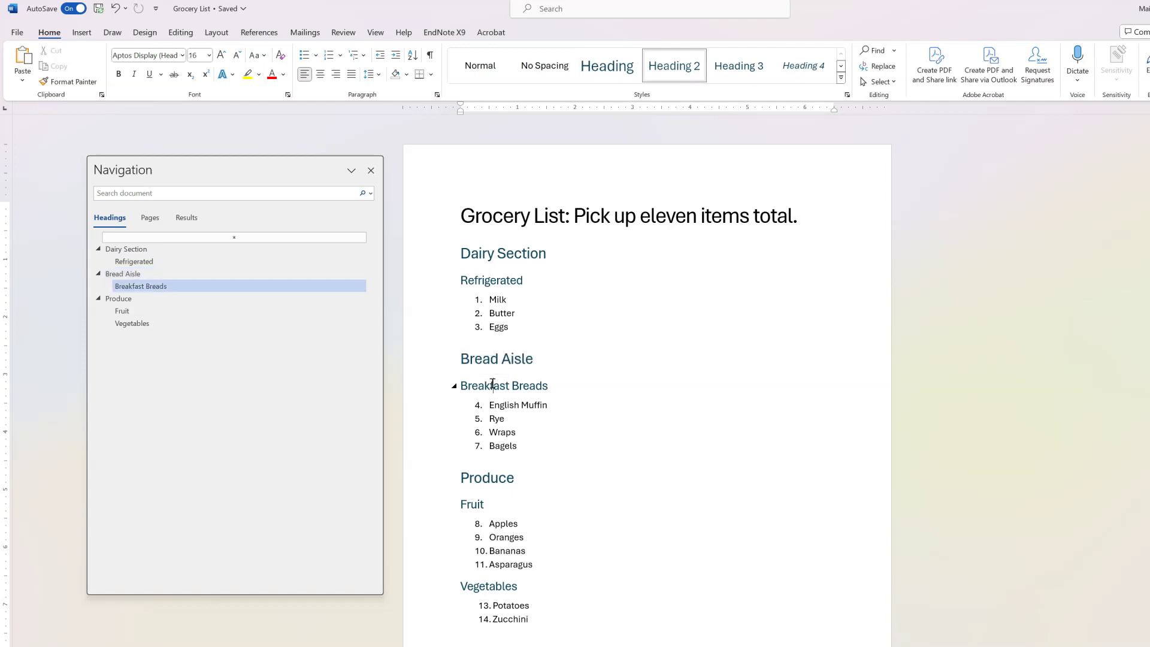
double_click(491, 384)
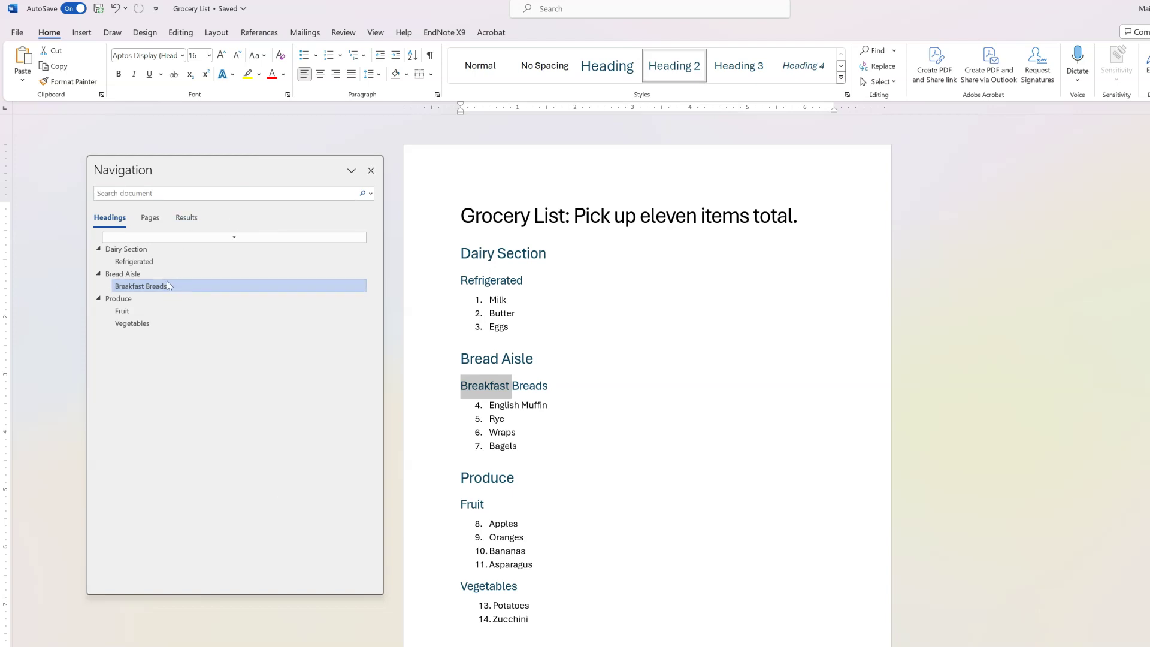
left_click(114, 275)
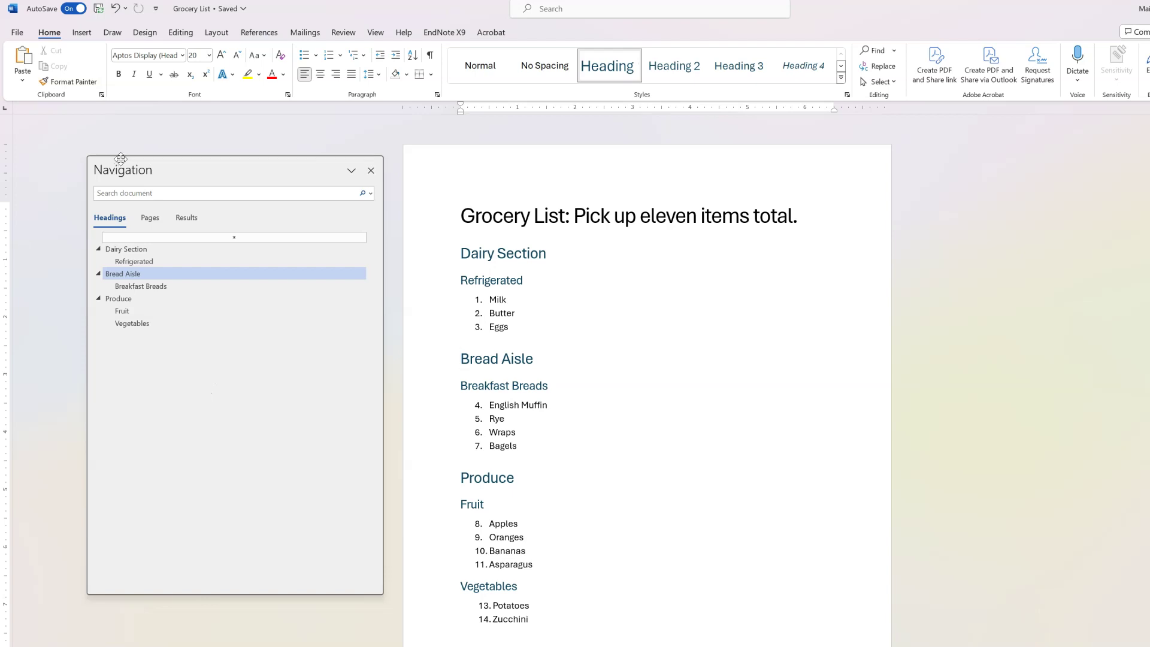
- Create an Adobe PDF of the document named Grocery List in the Word Tutorials folder on the DATA (D:) drive
left_click(492, 35)
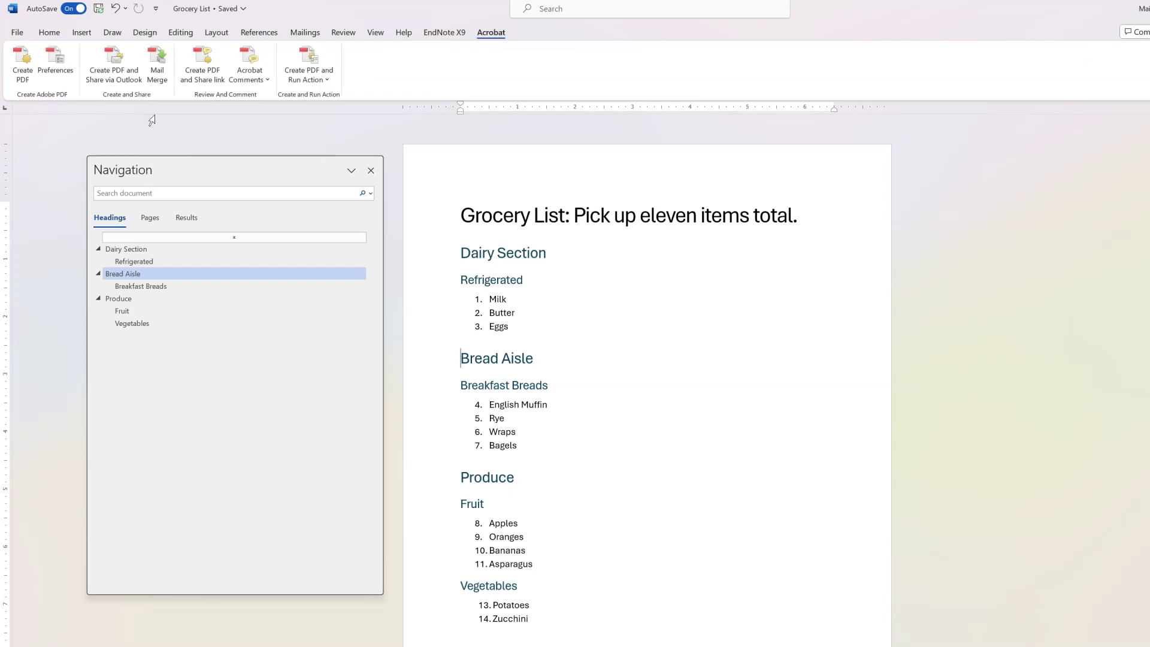
left_click(23, 60)
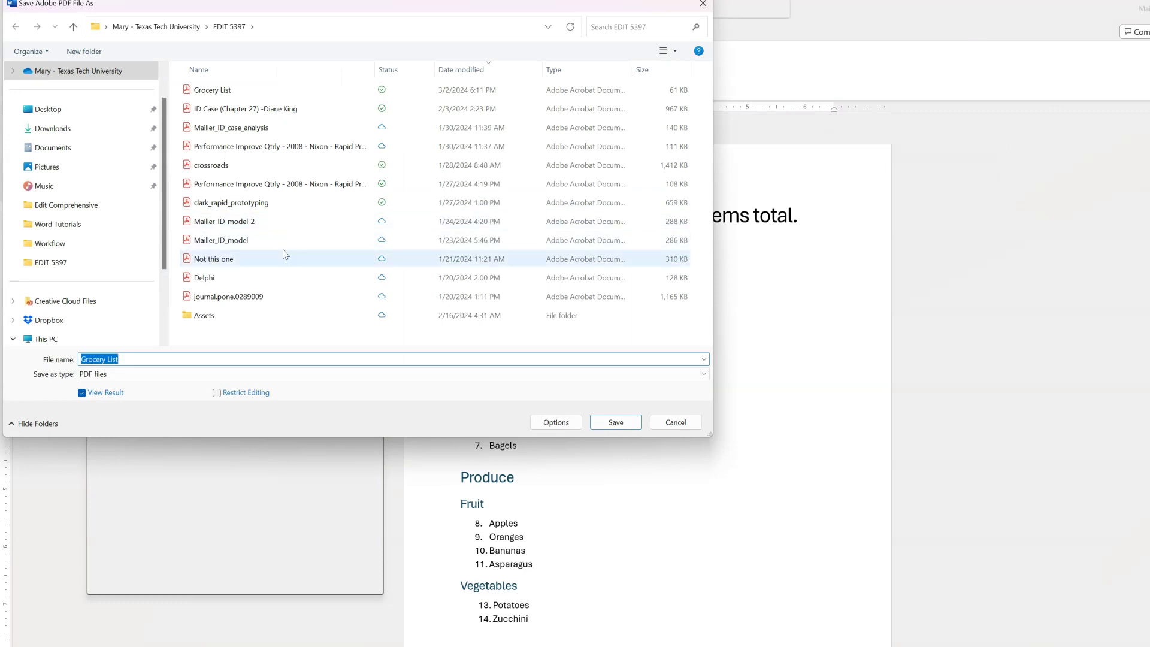
left_click(624, 423)
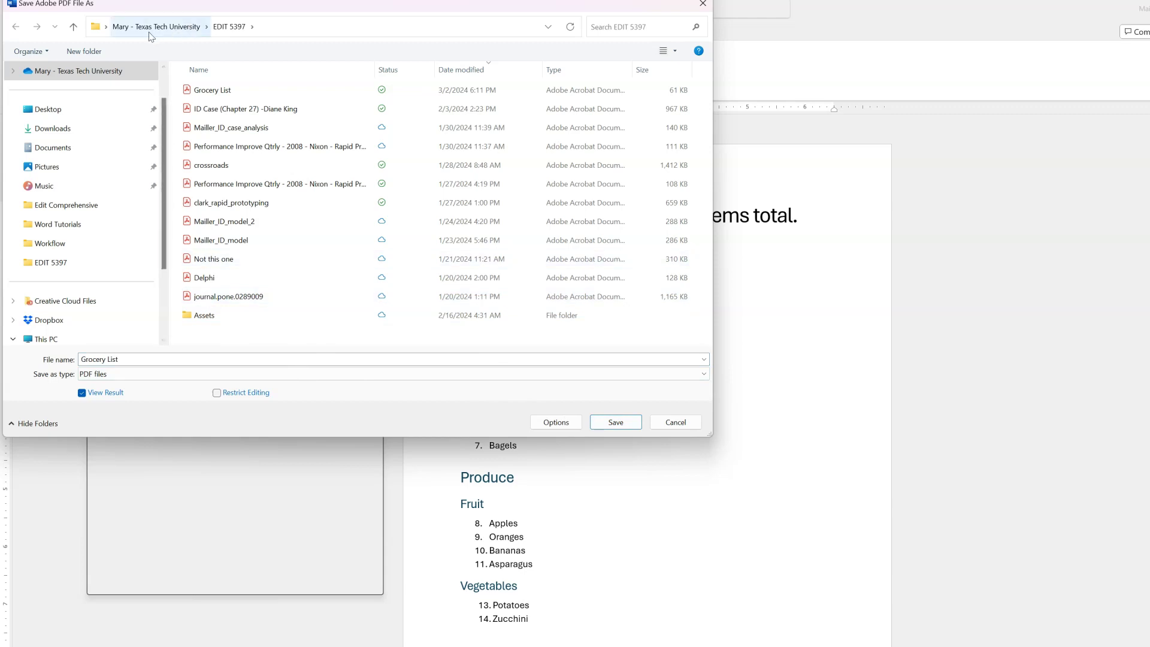
scroll(163, 131, "down", 1)
scroll(163, 130, "down", 2)
left_click(60, 283)
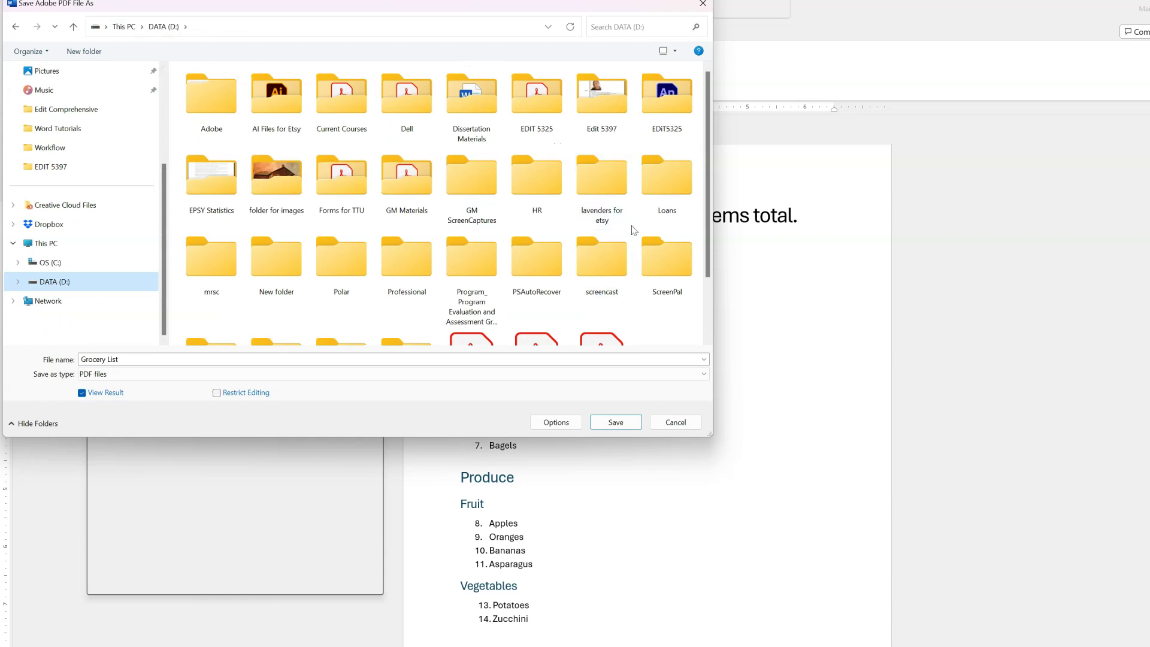
scroll(709, 190, "down", 2)
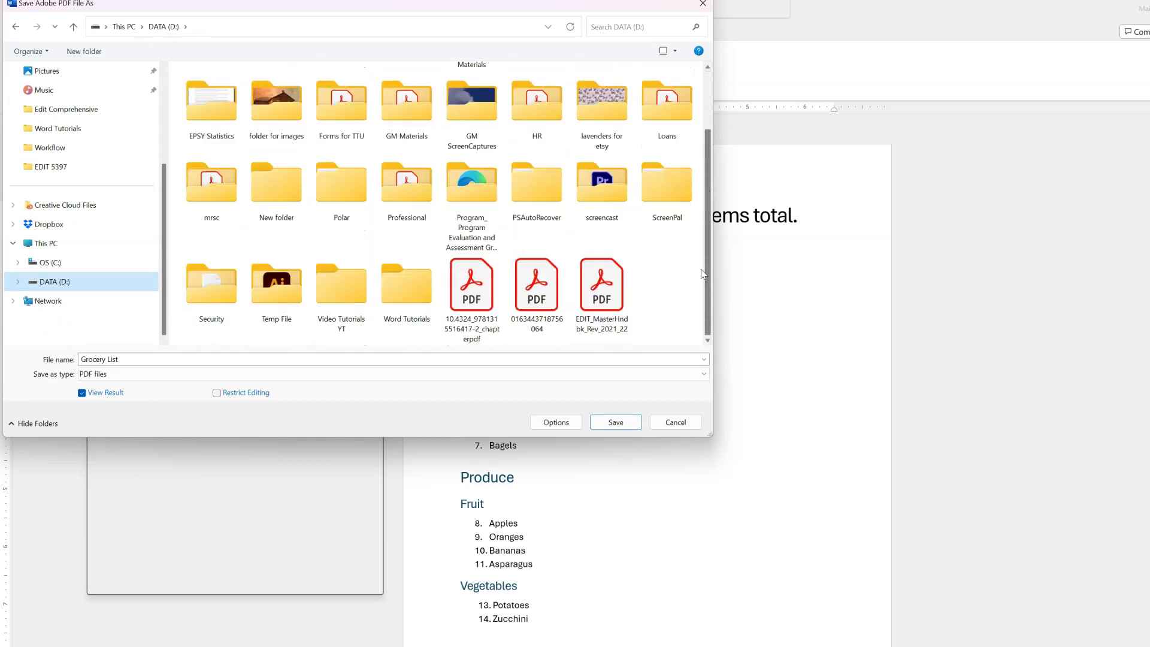
double_click(391, 296)
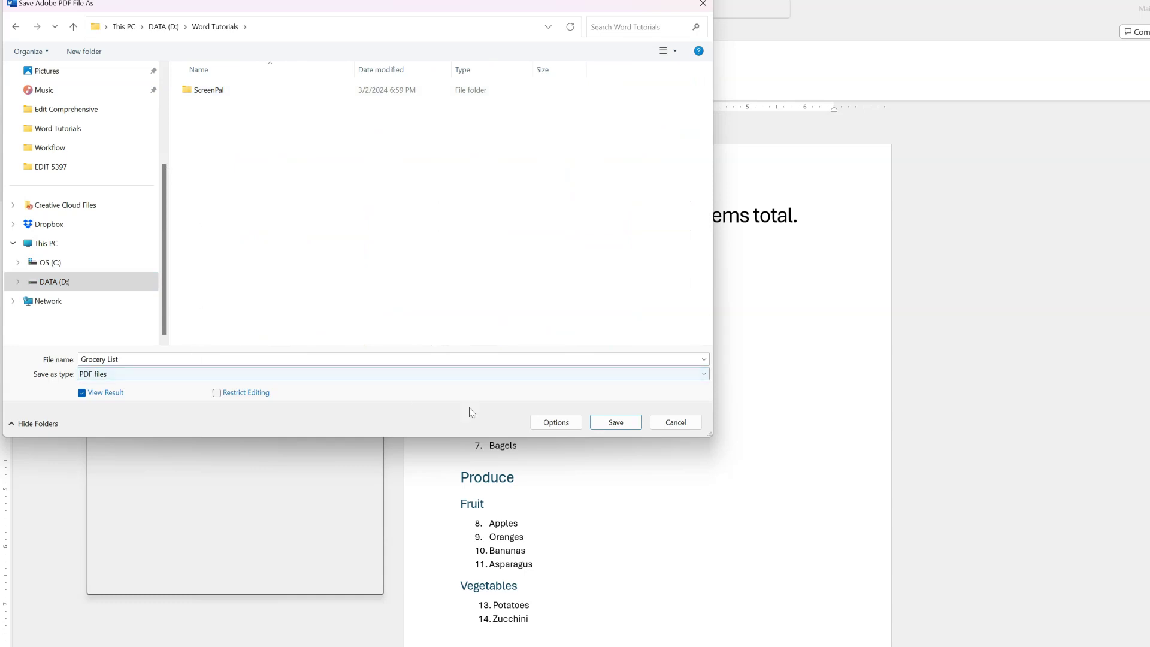
left_click(608, 423)
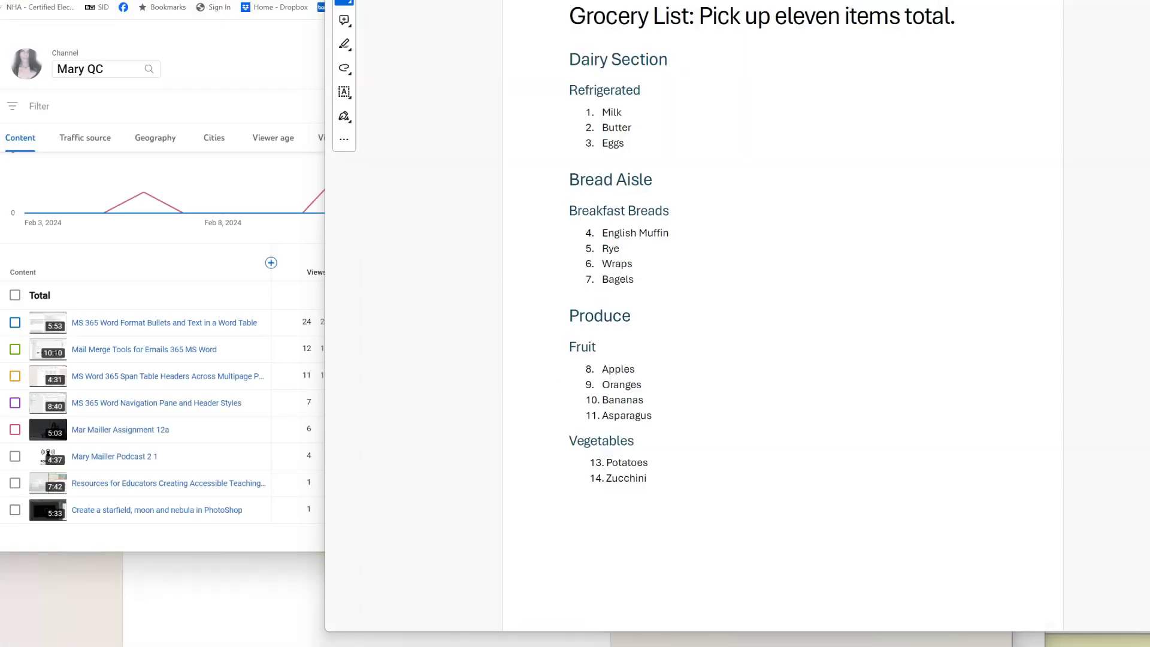
- Bring the Acrobat window with Grocery List.pdf fully into view and display the PDF's bookmarks
left_click_drag(753, 0, 546, 36)
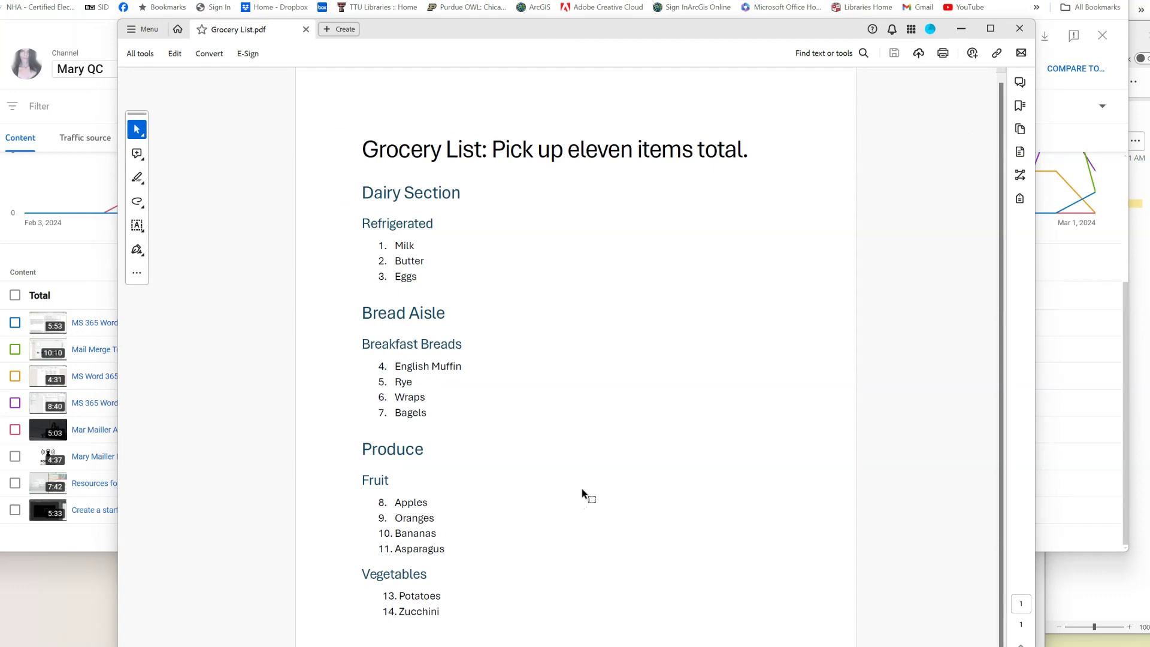
left_click(1020, 106)
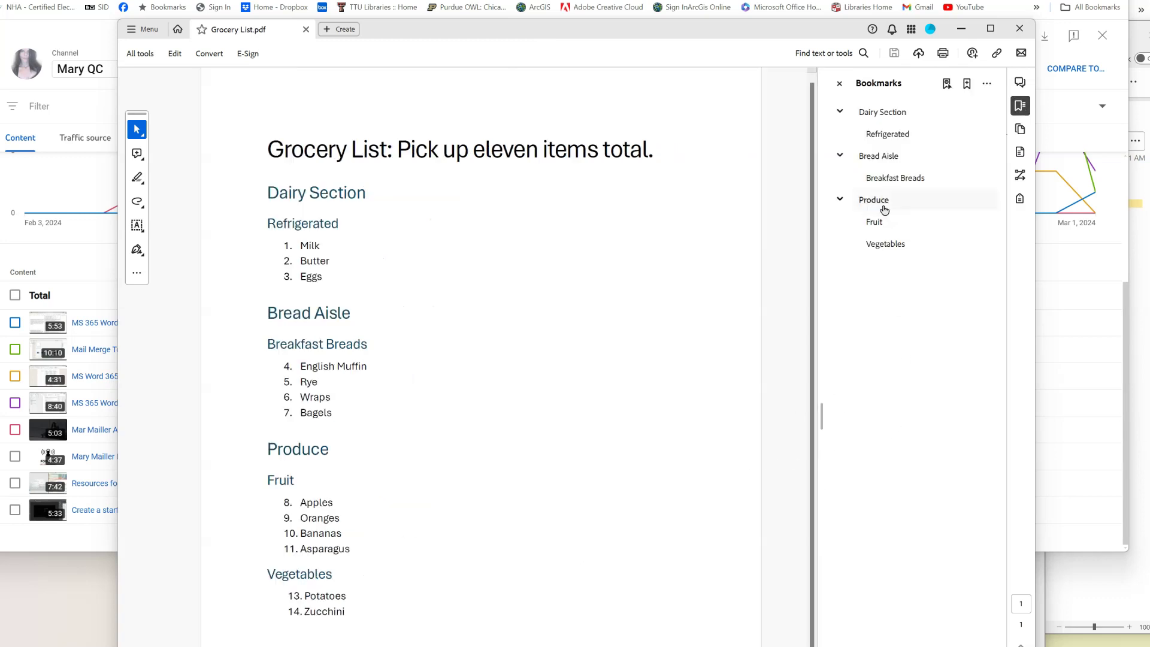
- Go to the Dairy Section bookmark, and collapse the Dairy Section, Bread Aisle and Produce bookmark branches
left_click(902, 120)
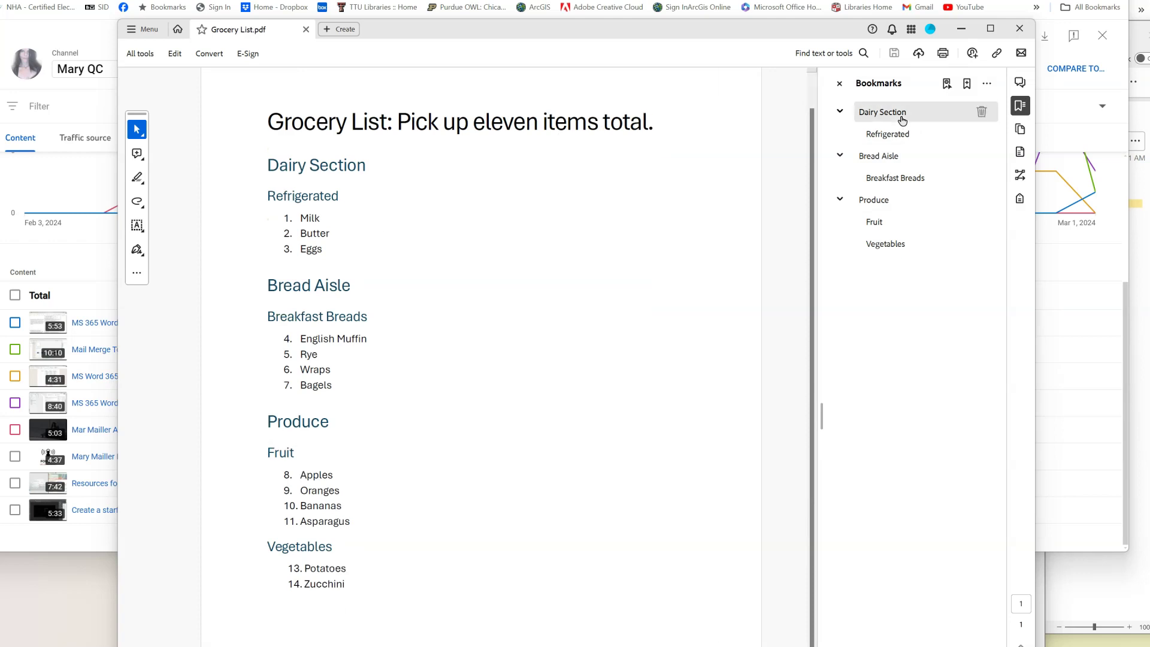
left_click(842, 111)
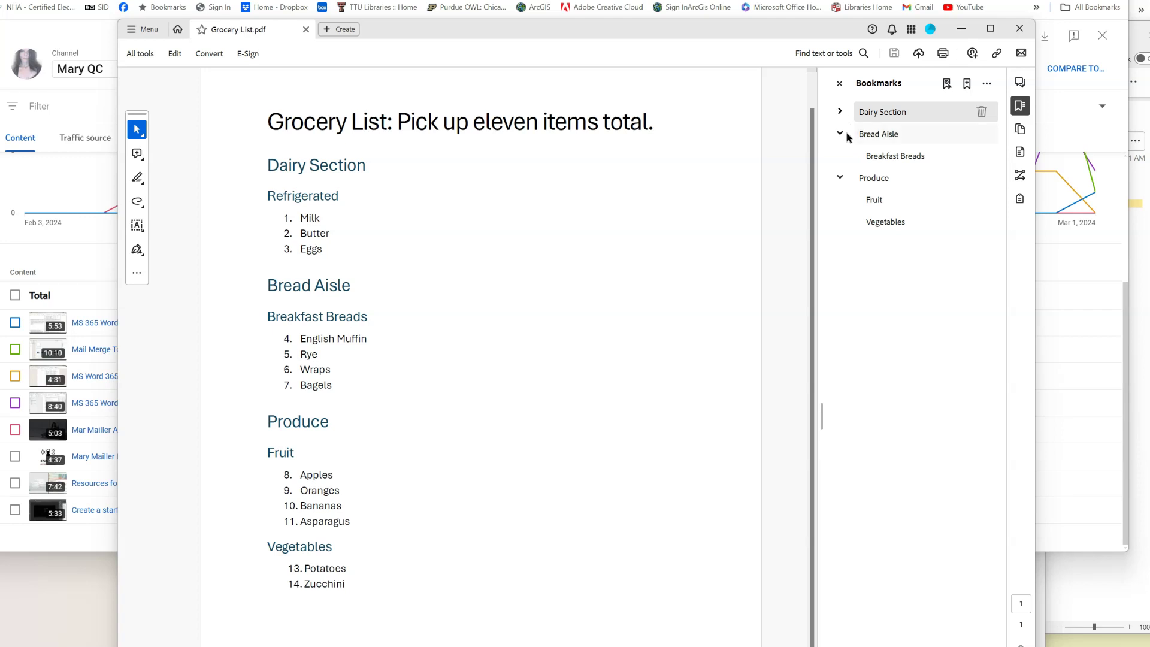
left_click(842, 135)
left_click(841, 159)
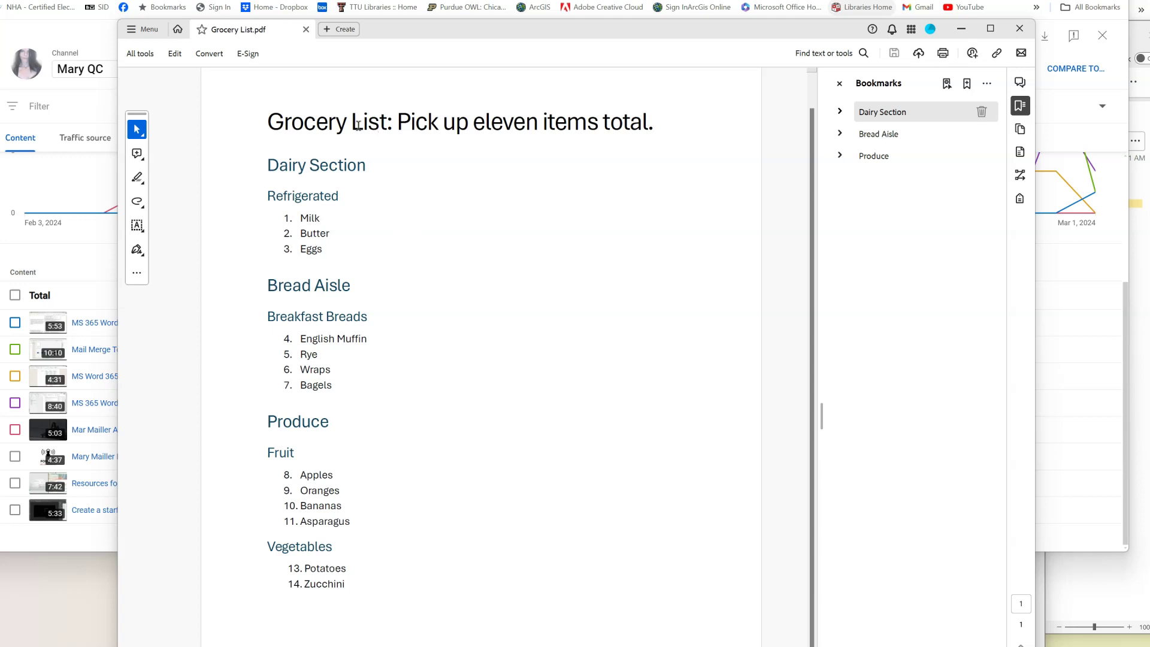
- Expand all three bookmark branches, visiting Refrigerated and Breakfast Breads, and close the PDF to return to the Word document
left_click(841, 112)
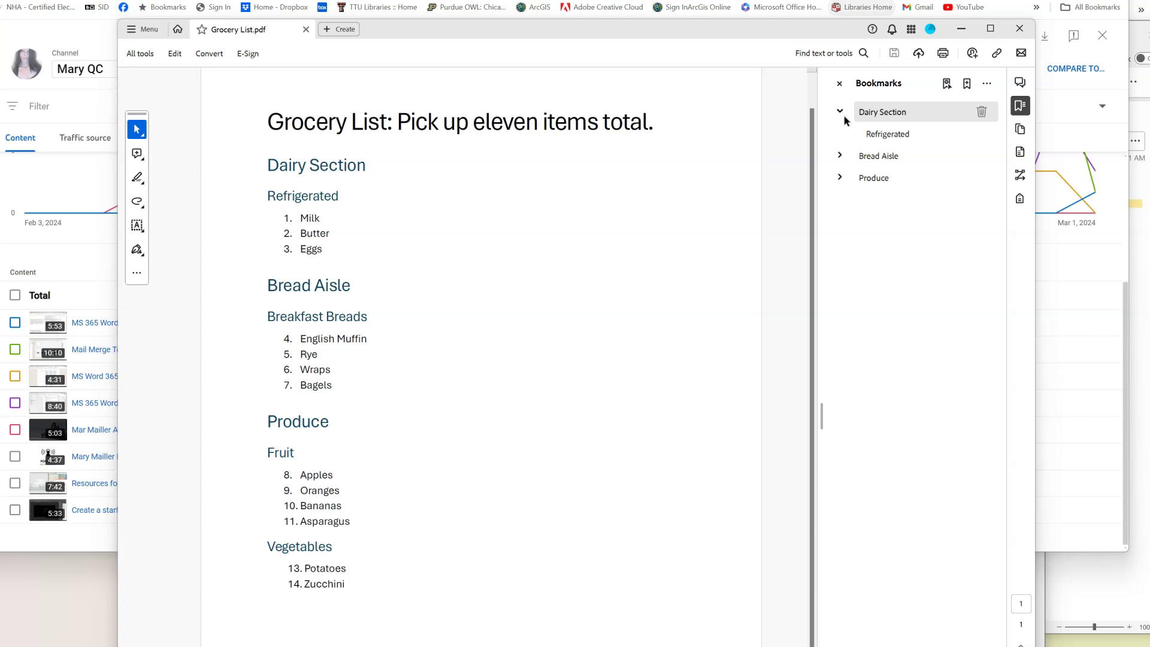
left_click(874, 138)
left_click(840, 156)
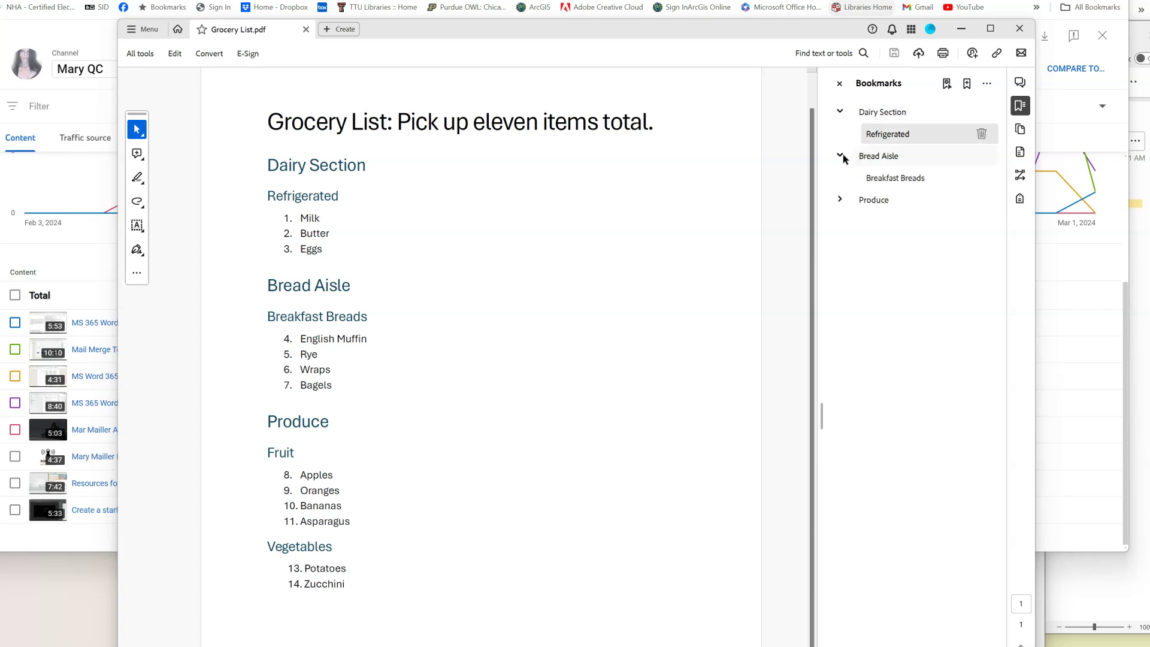
left_click(885, 177)
left_click(840, 200)
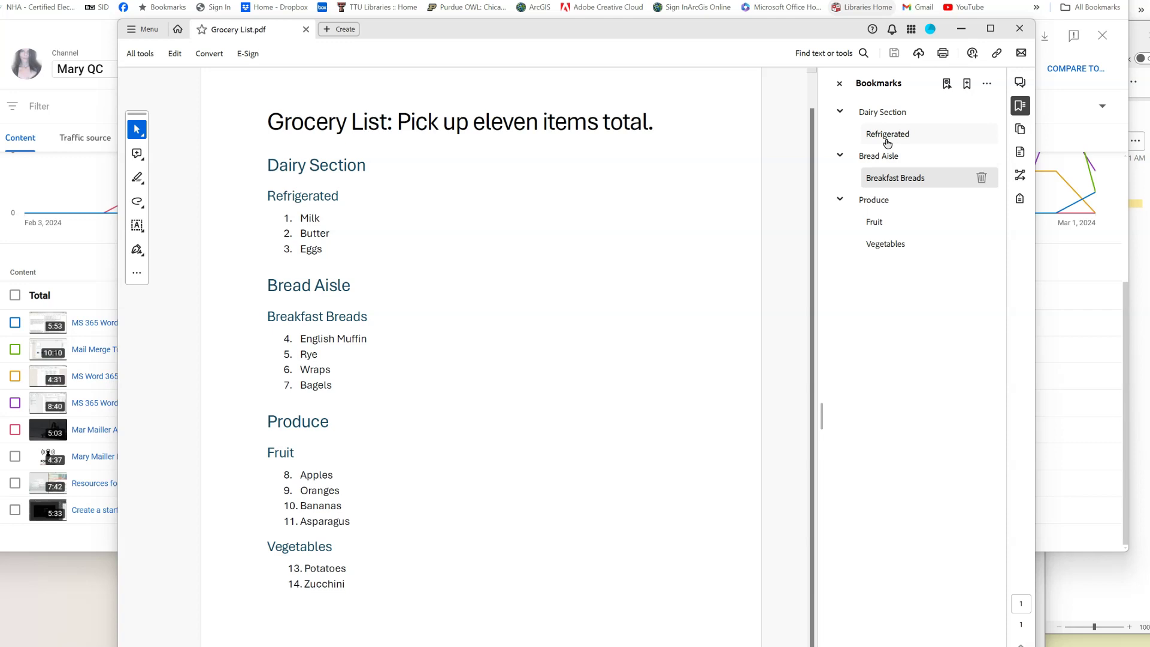
left_click(1019, 29)
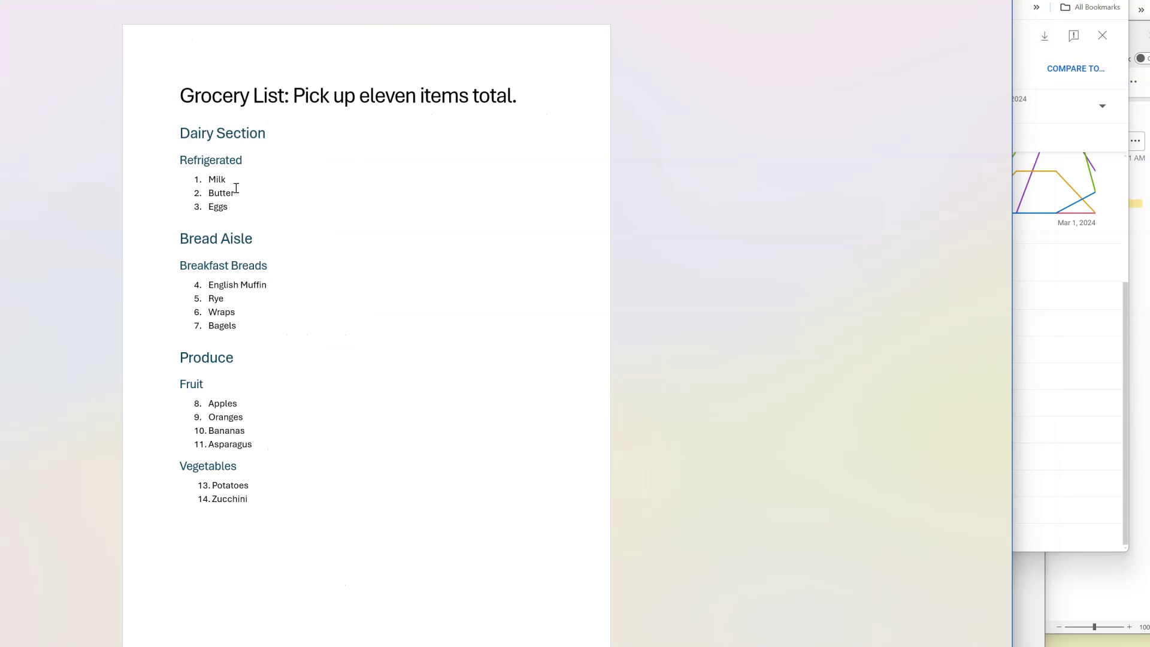
- Try the Normal style on the Milk, Butter and Eggs items under Refrigerated, and undo it
left_click_drag(210, 183, 245, 206)
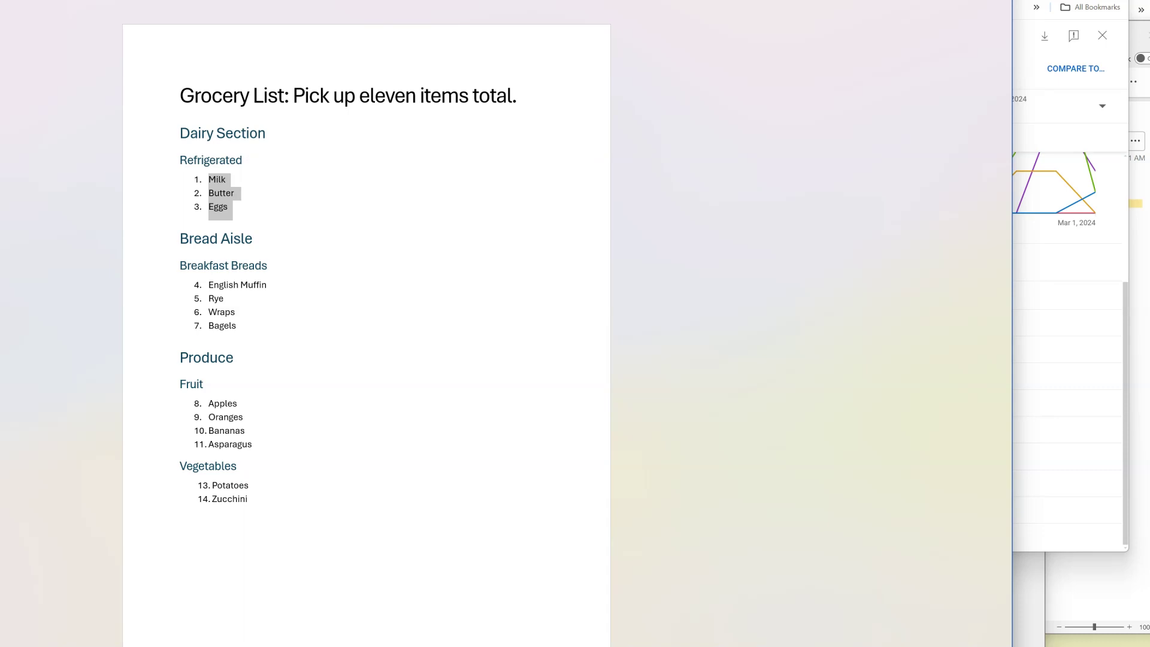
key("ctrl+shift+n")
key("ctrl+z")
key("ctrl+y")
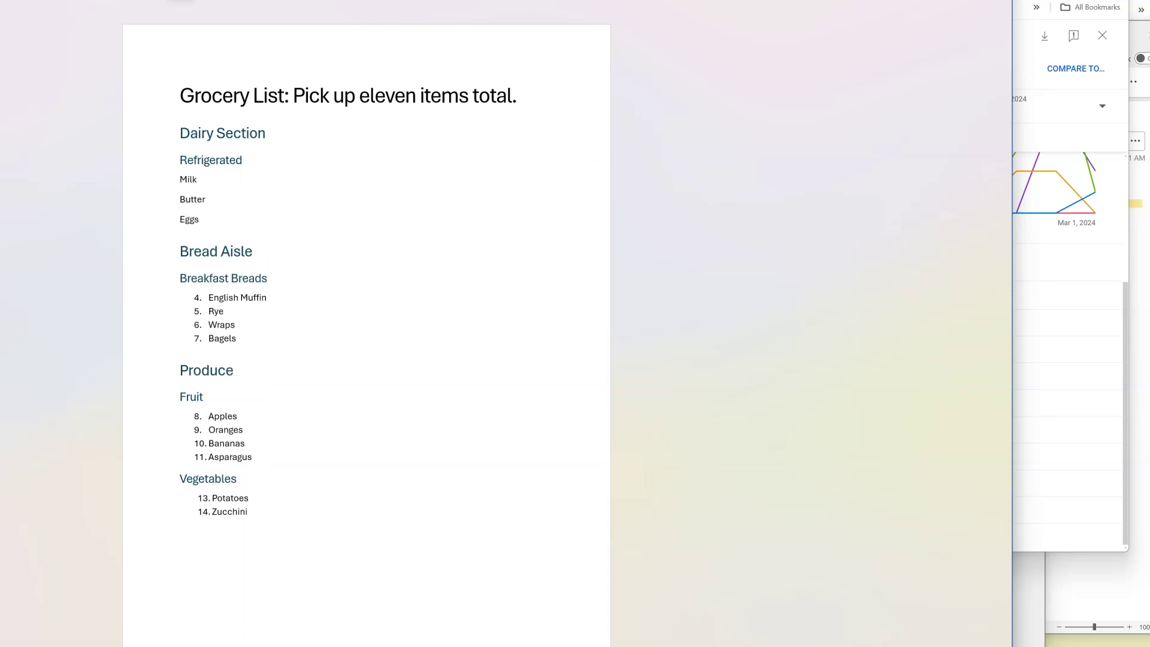
key("ctrl+z")
- Apply the Normal style from the style gallery to Milk, Butter and Eggs, and turn numbering back on for them
mouse_move(605, 3)
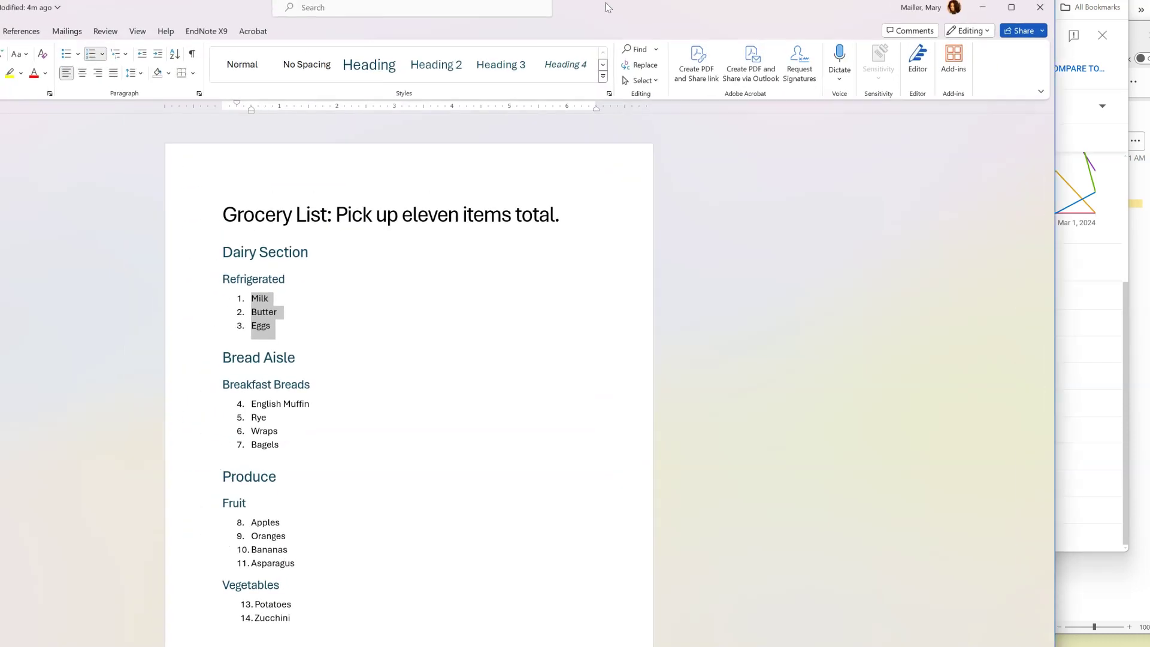
left_click(603, 76)
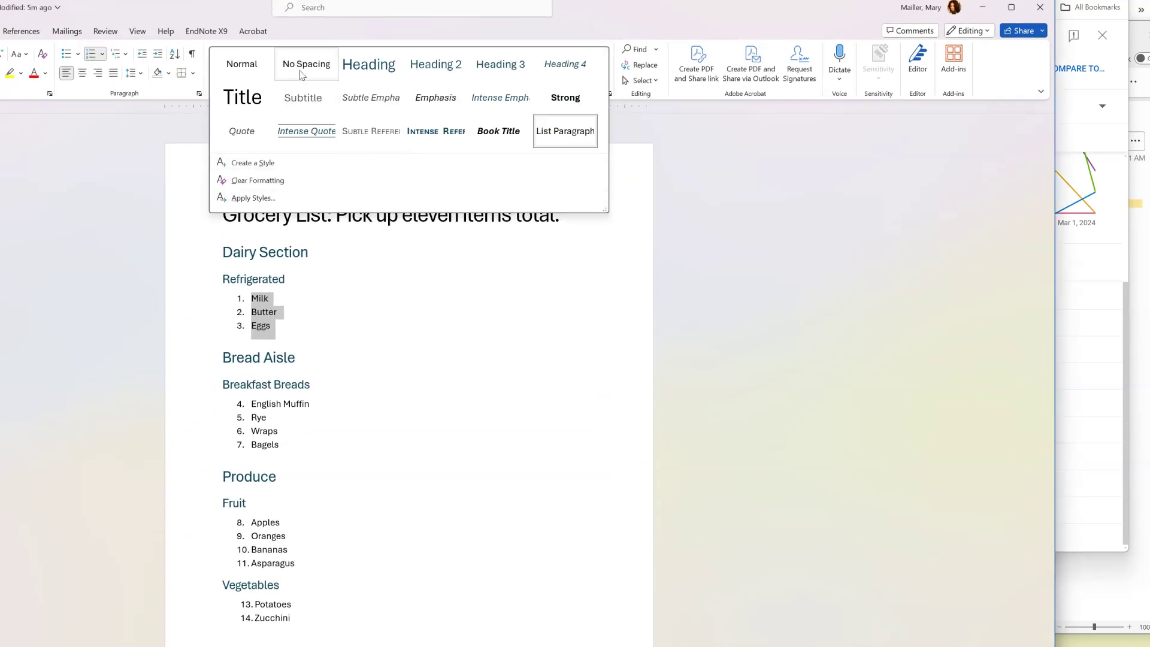
left_click(250, 72)
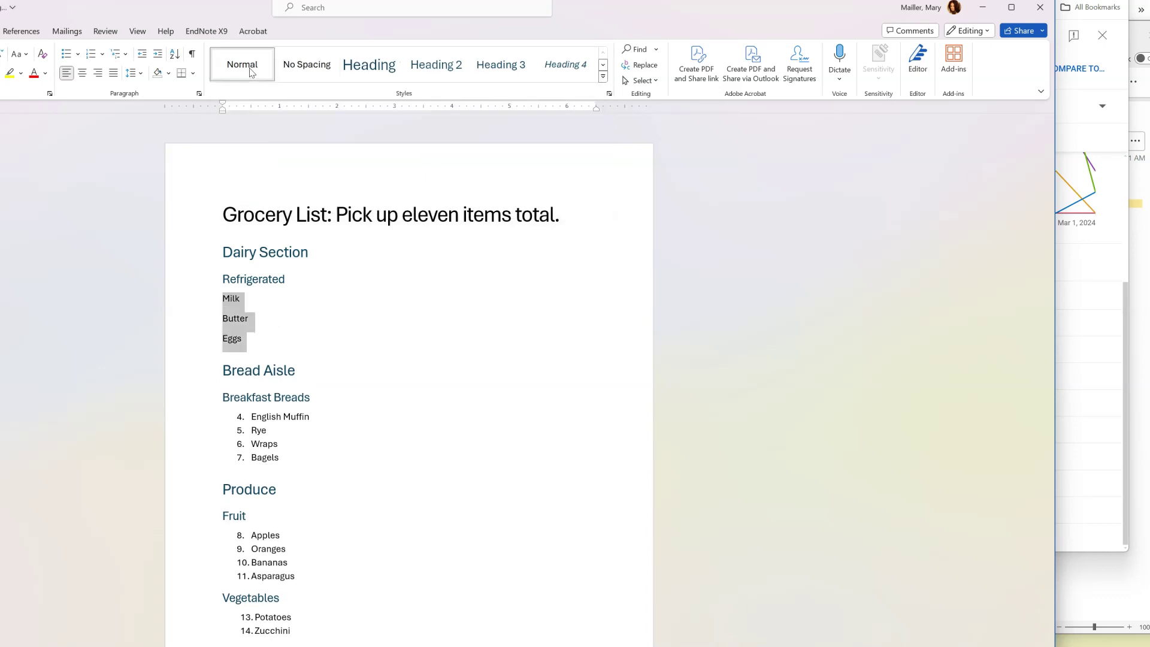
left_click(91, 54)
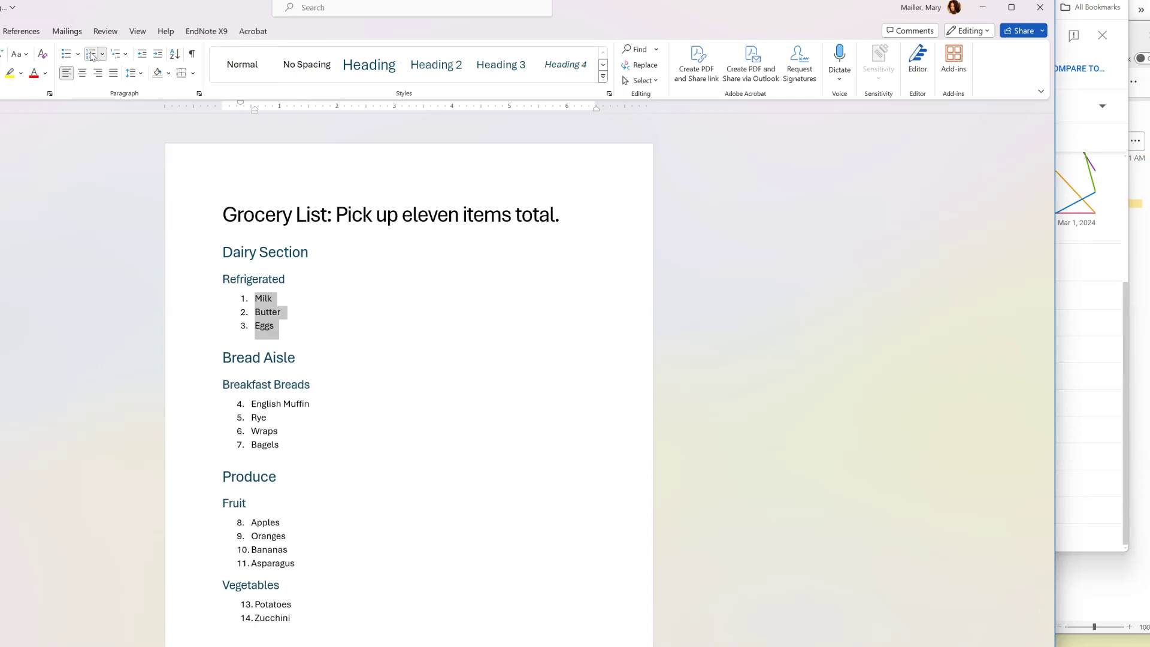
- Inspect the formatting definition of the Normal style and leave its settings as they are
right_click(249, 62)
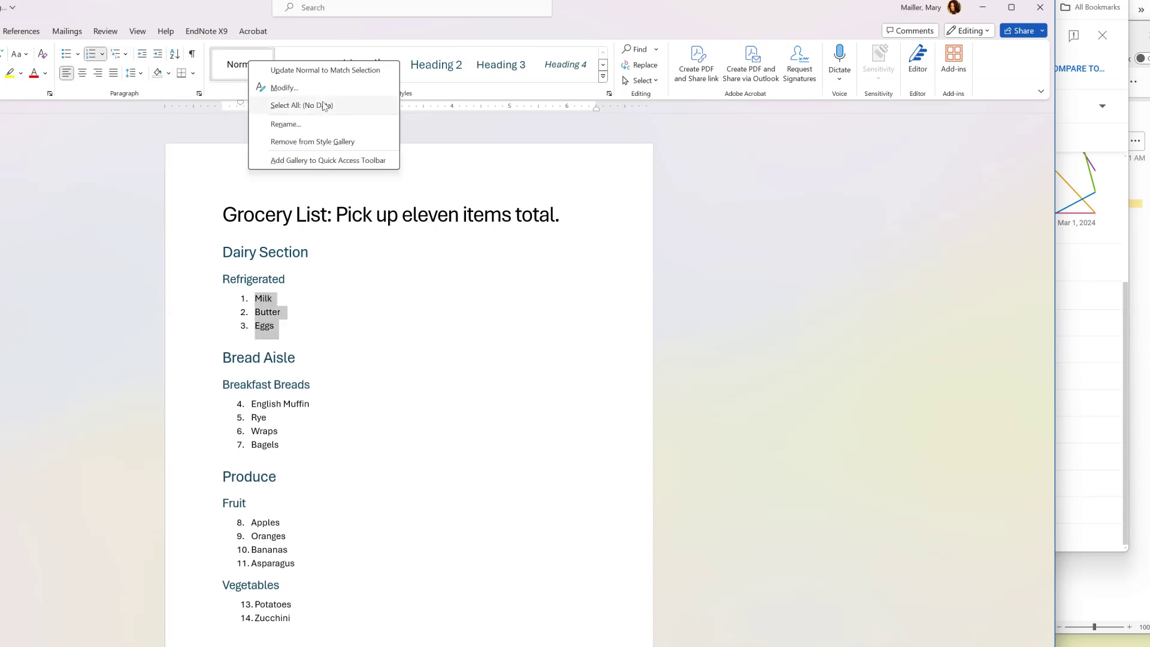
left_click(307, 87)
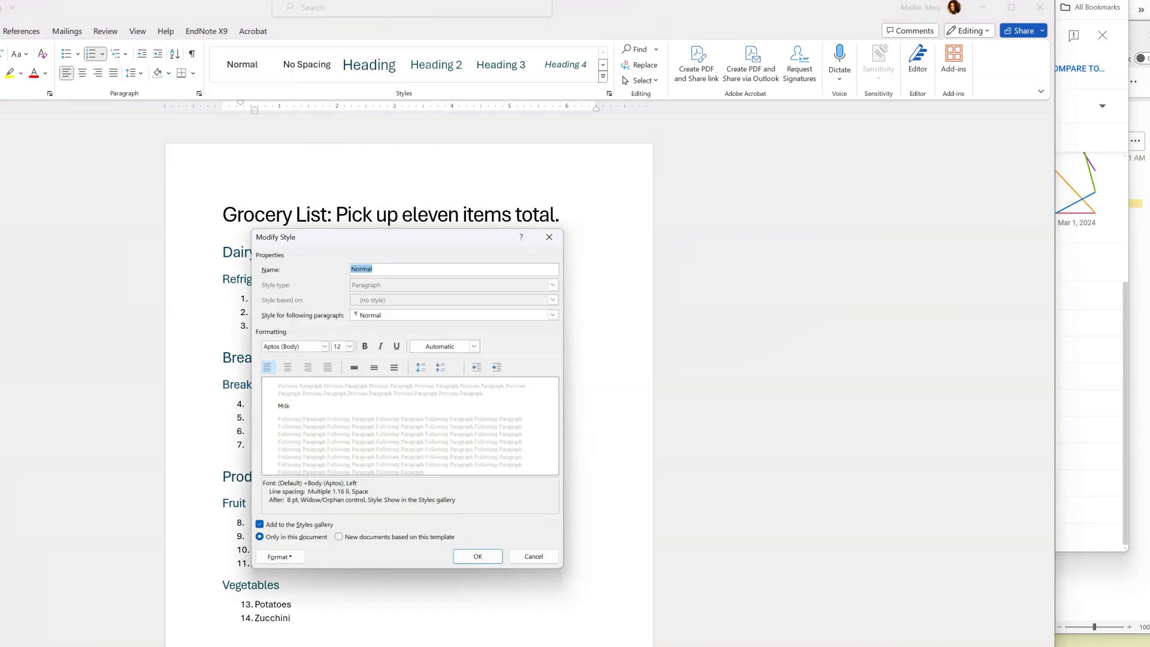
left_click(479, 557)
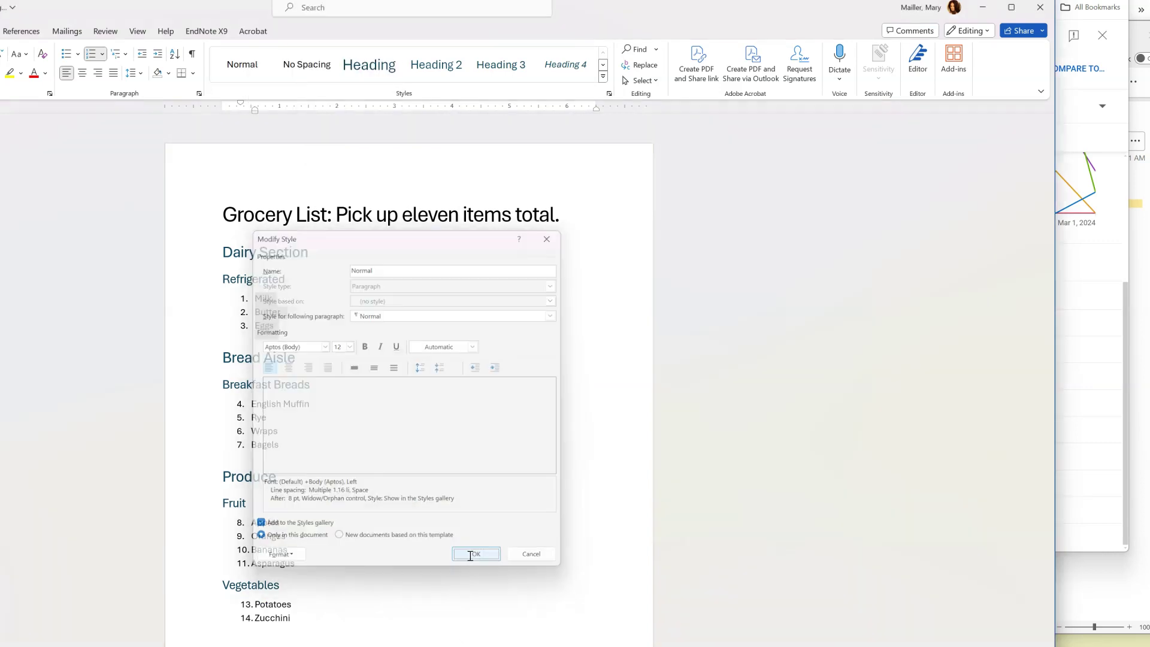
left_click(456, 381)
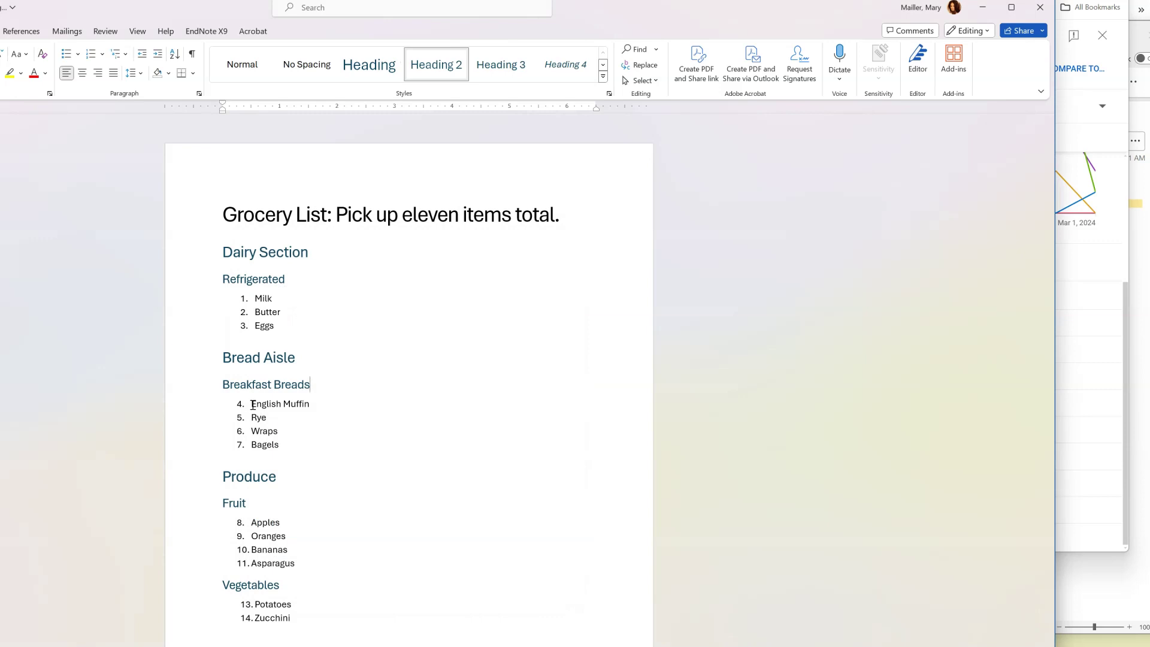
- Apply the Normal style to the numbered items under Breakfast Breads, Refrigerated, Fruit and Vegetables
left_click_drag(272, 405, 328, 443)
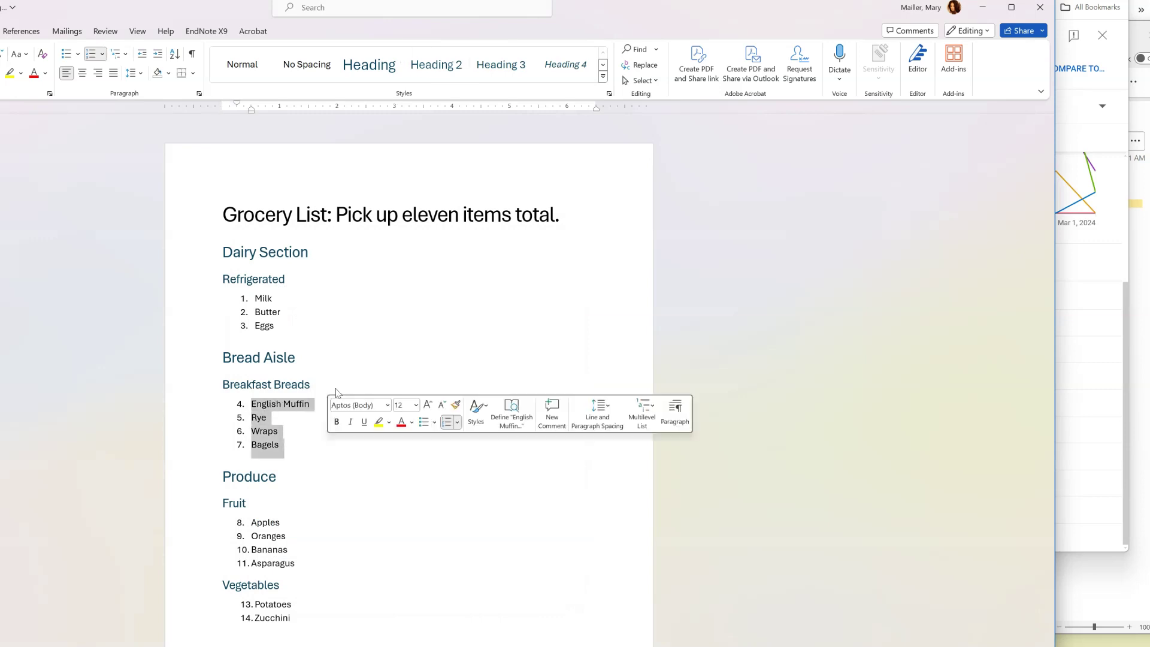
left_click(255, 63)
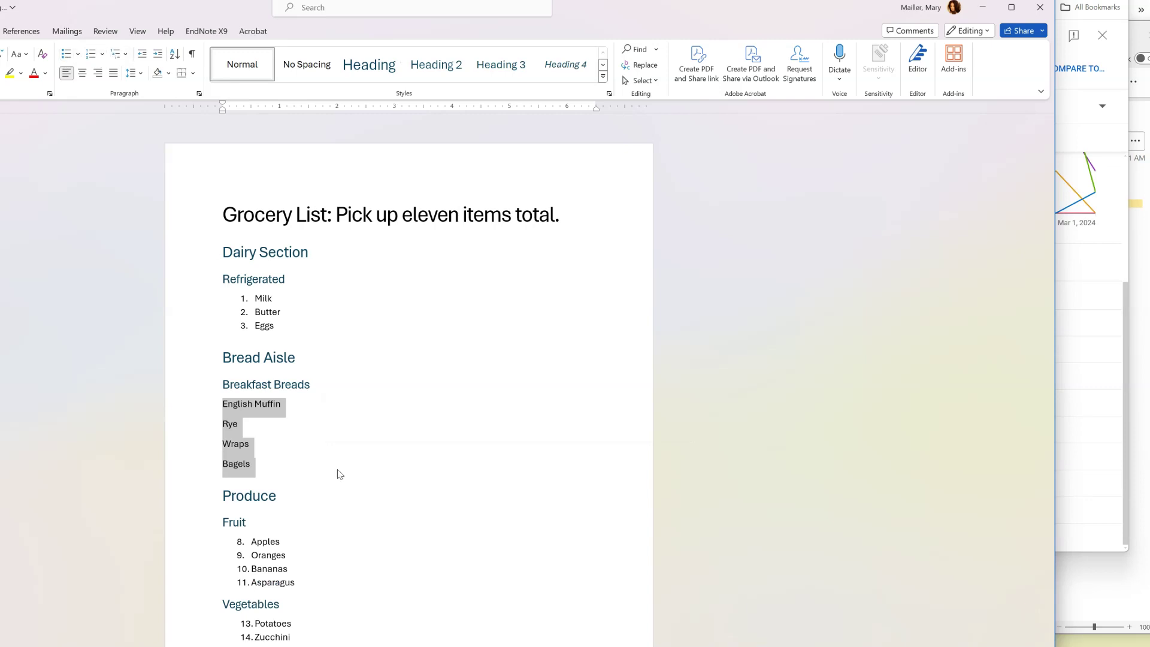
left_click_drag(256, 294, 290, 323)
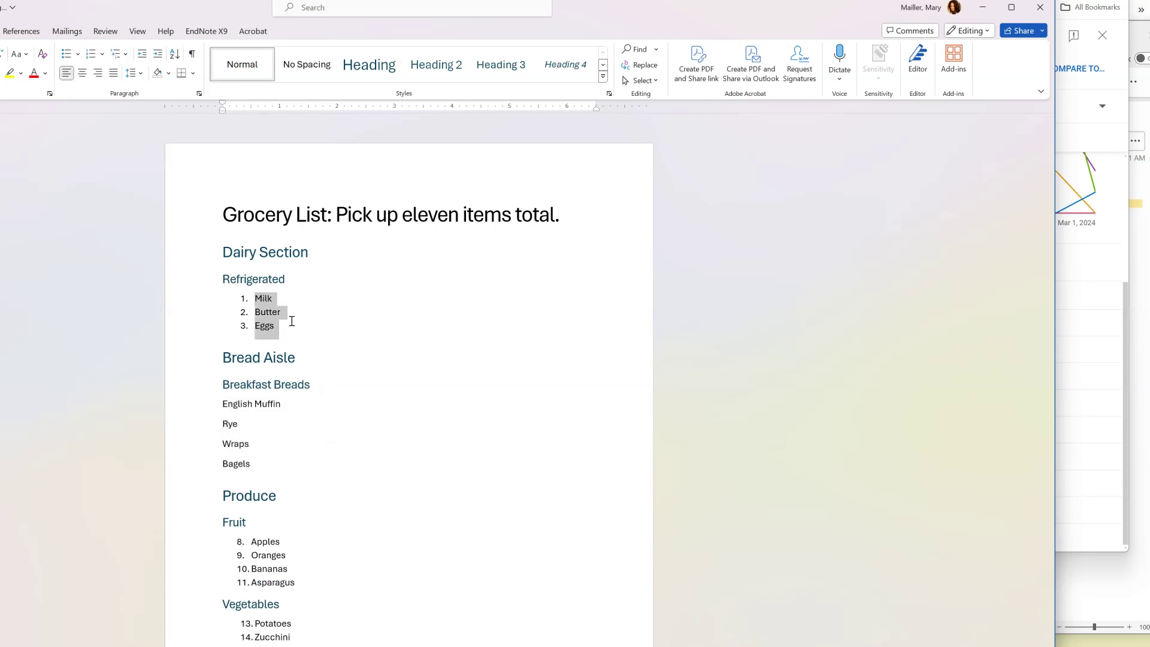
left_click(234, 71)
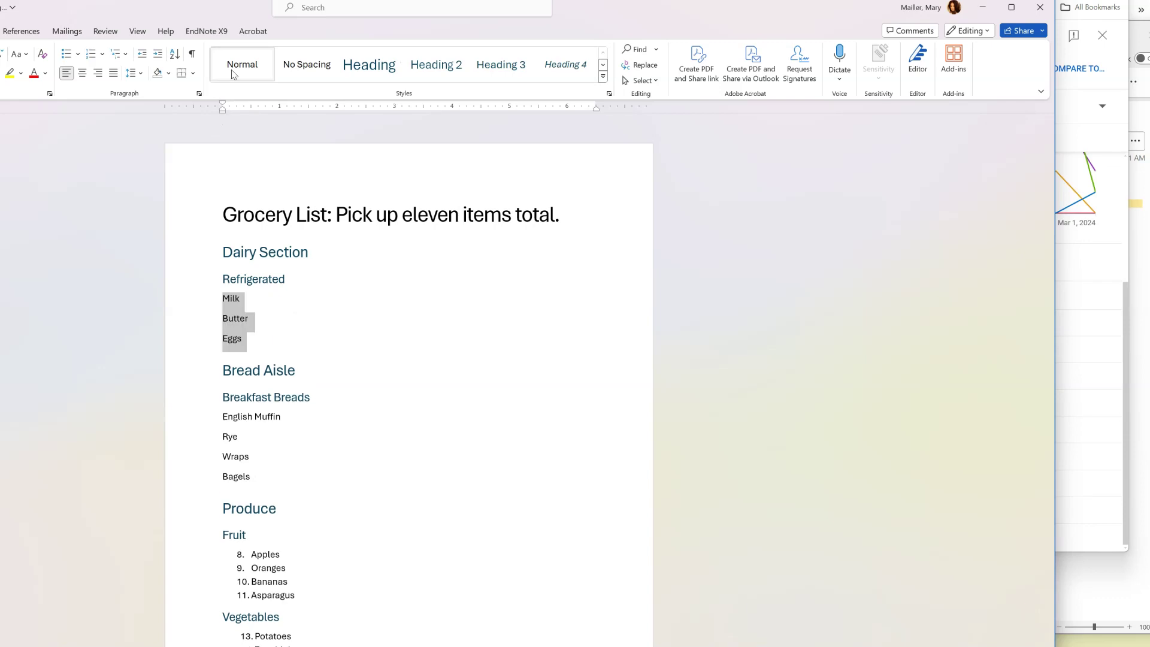
left_click_drag(255, 554, 345, 601)
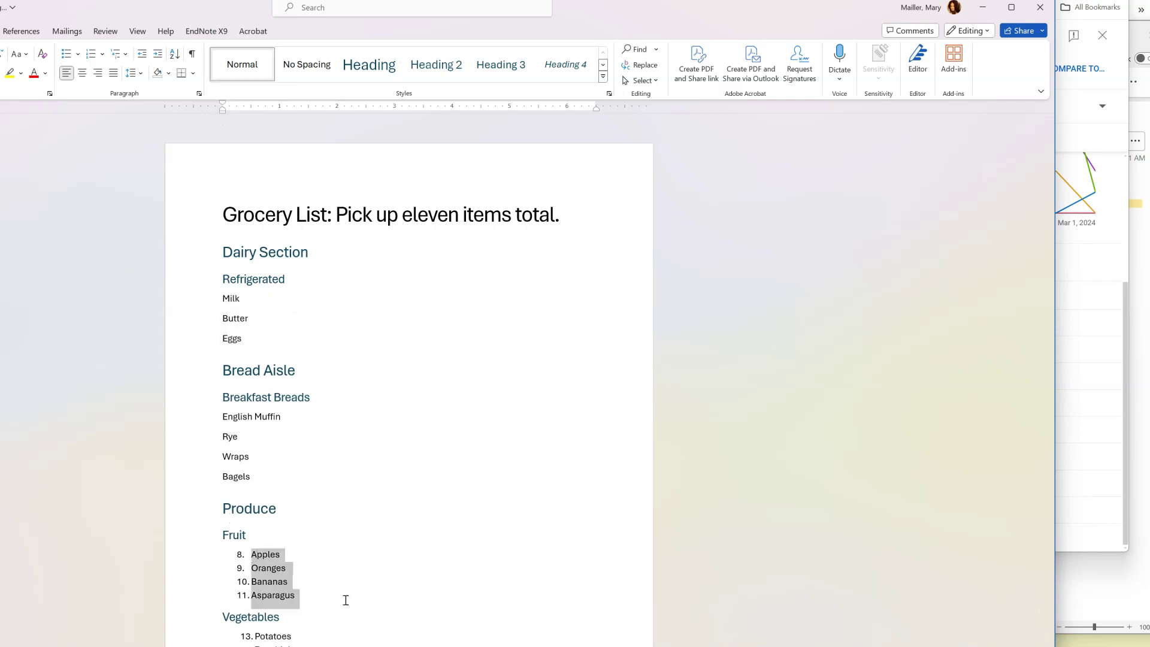
left_click(241, 68)
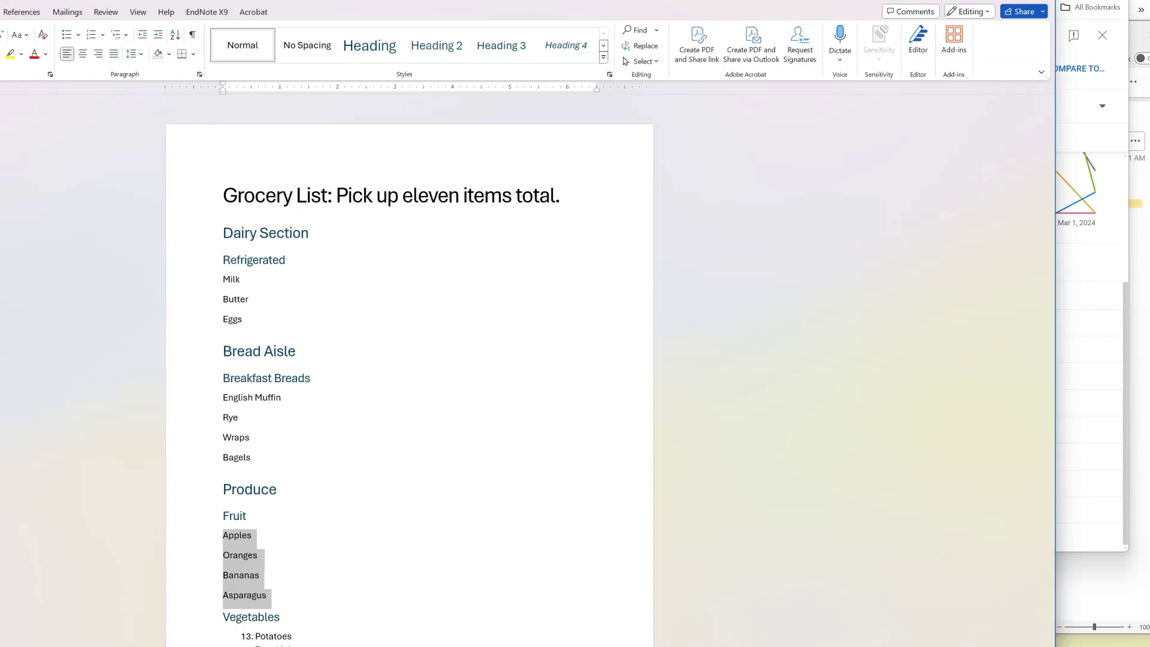
mouse_move(290, 617)
left_mouse_down()
mouse_move(260, 604)
mouse_move(291, 614)
left_mouse_up()
left_click(262, 601)
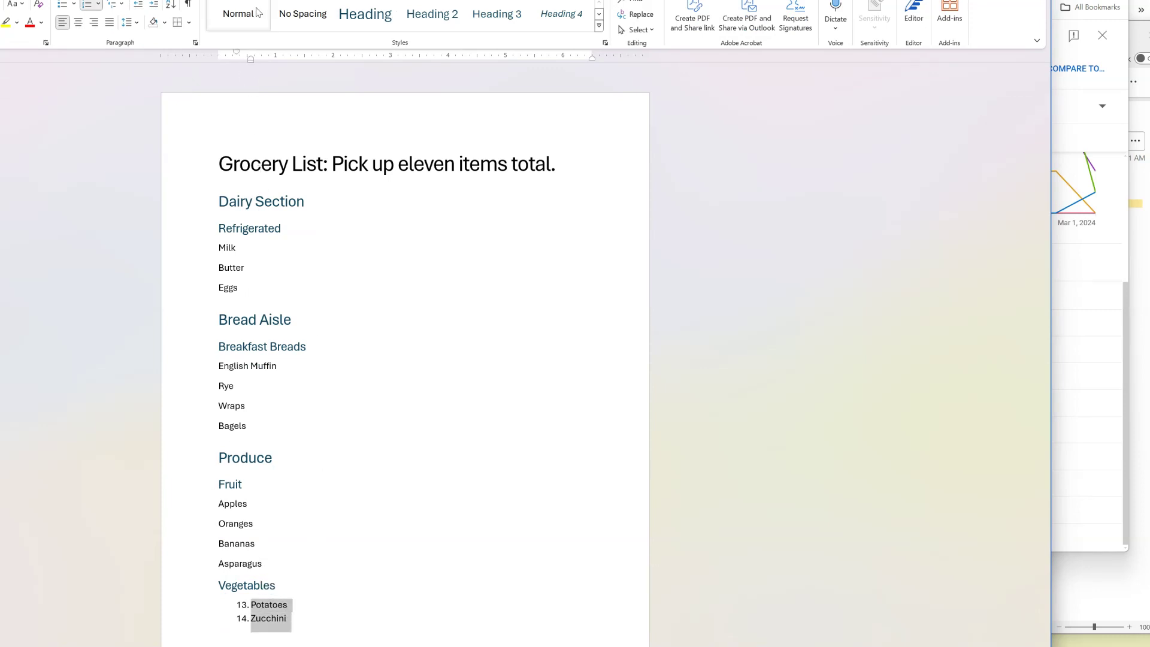
left_click(243, 21)
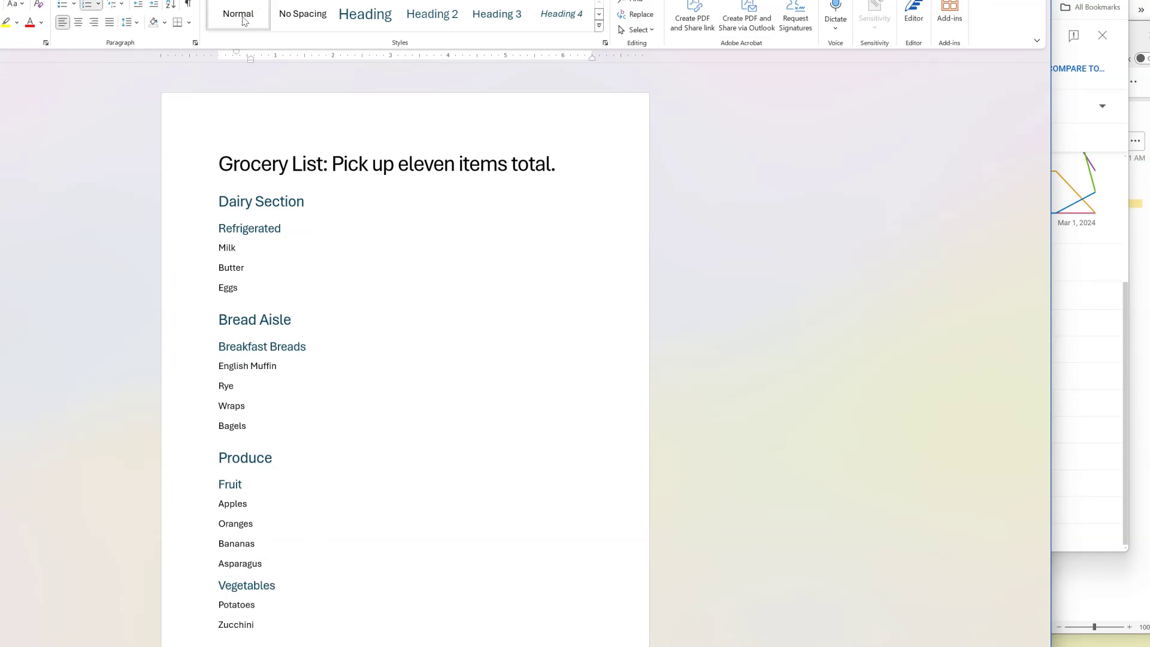
- Insert a blank line above the Vegetables subheading
left_click(340, 617)
left_click(220, 585)
key("Return")
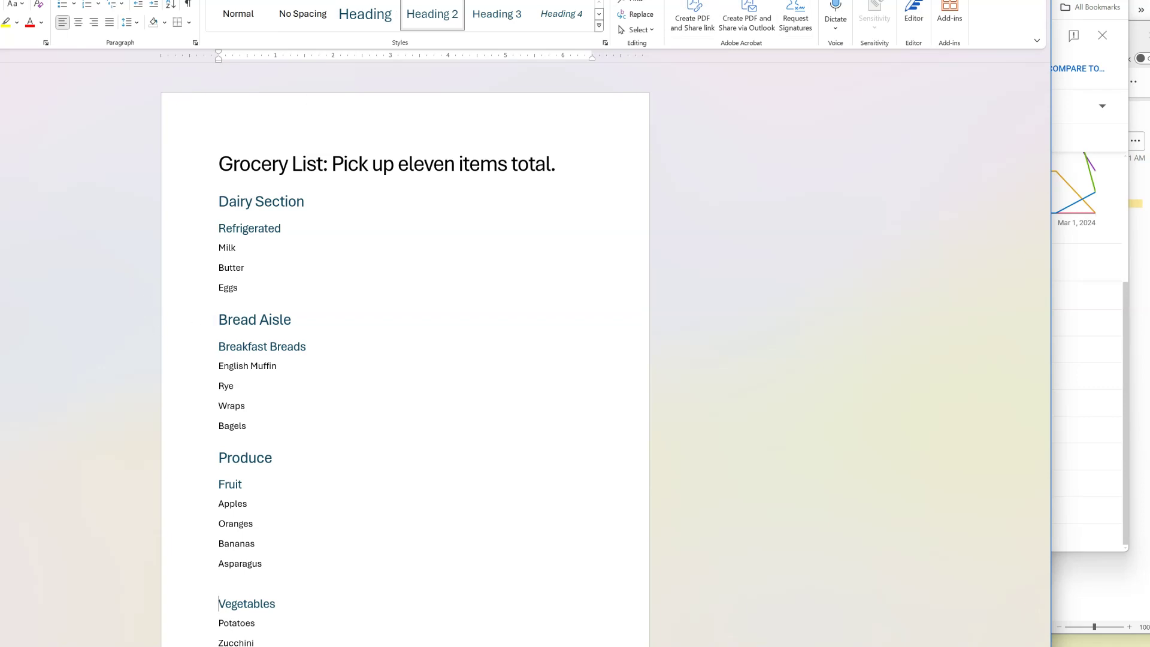
- Create the Adobe PDF again in the Word Tutorials folder, replacing the existing Grocery List file
left_click_drag(844, 0, 903, 8)
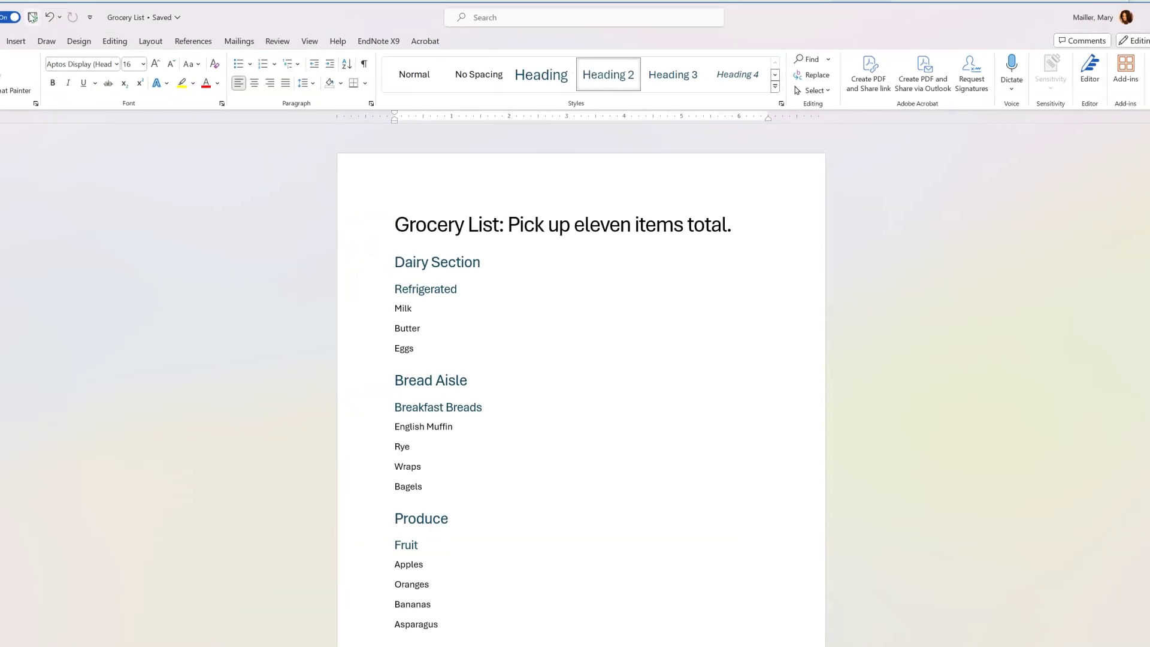
left_click(425, 37)
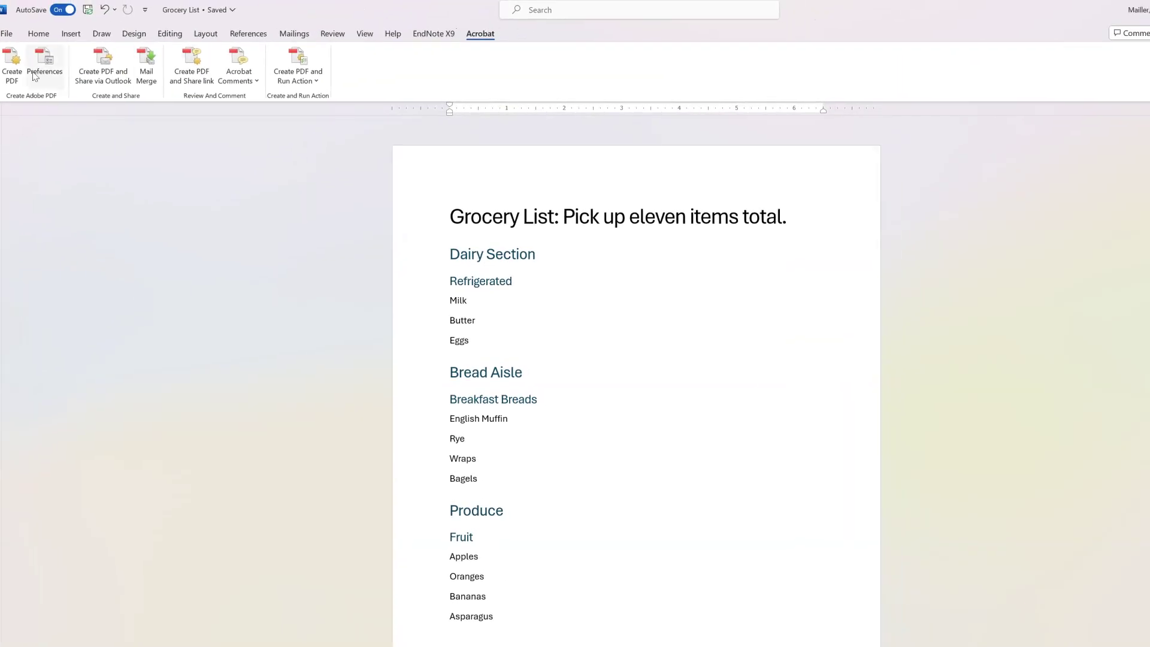
left_click(11, 60)
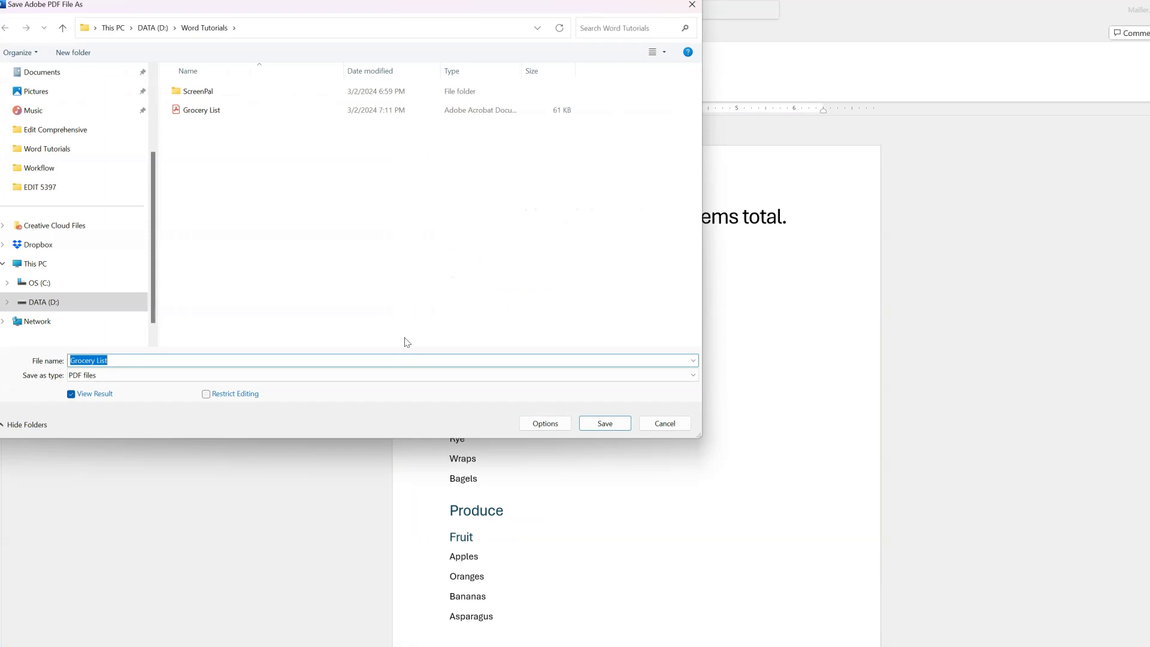
left_click(213, 111)
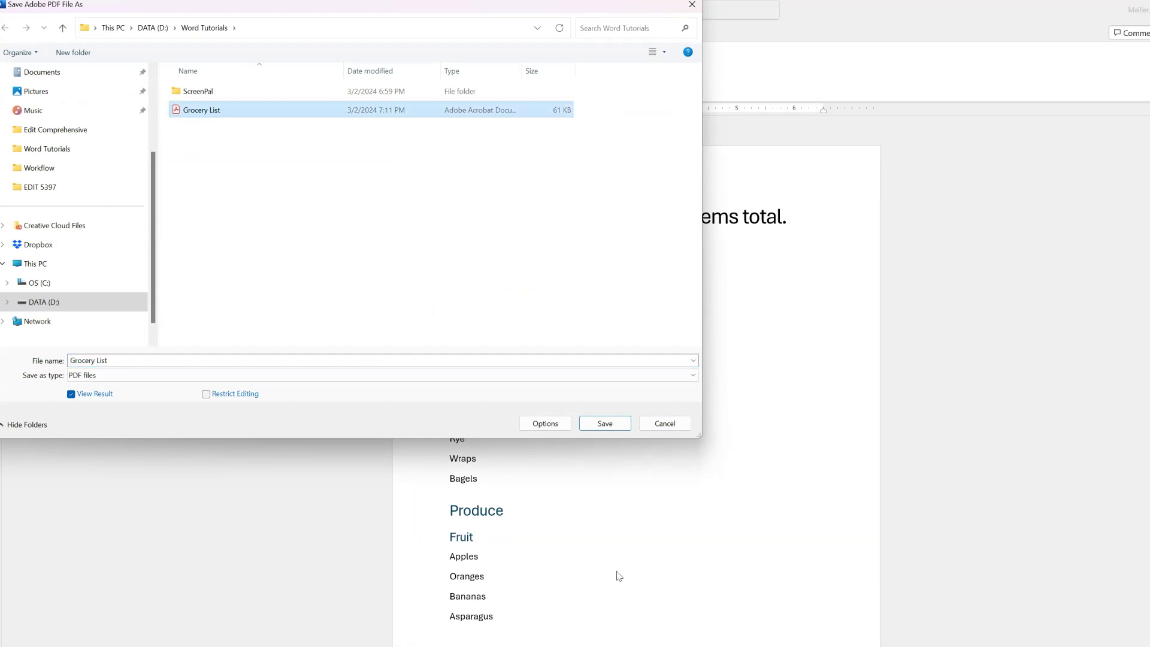
left_click(608, 424)
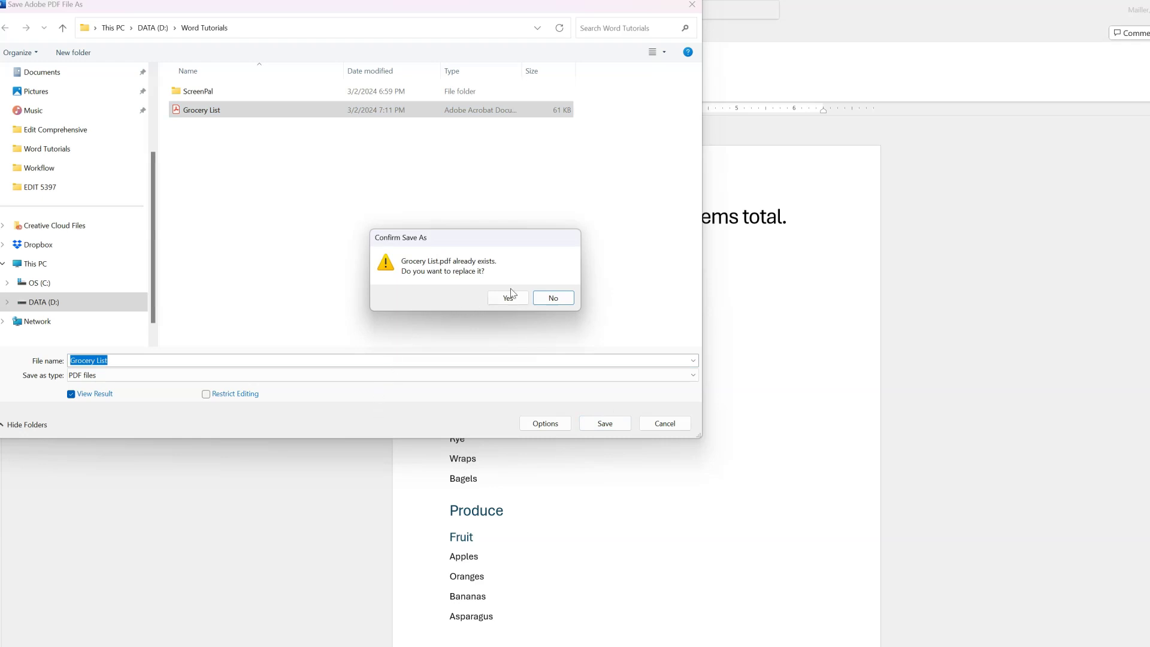
left_click(508, 299)
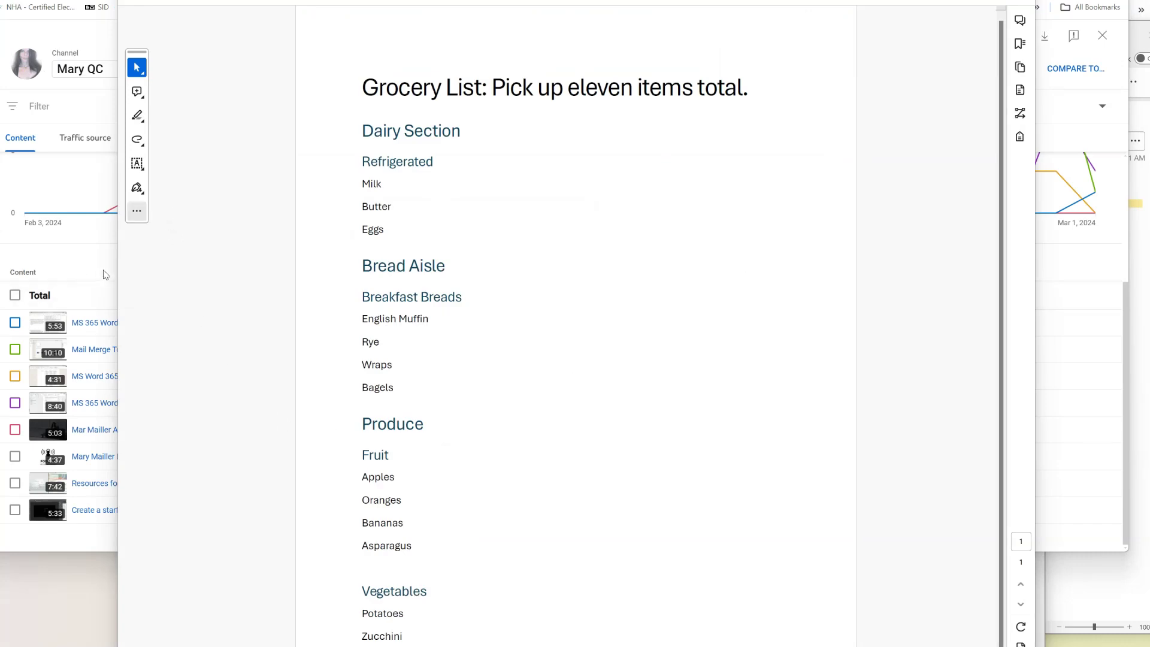
- Widen the Acrobat window, display the new PDF's bookmarks and go to the Refrigerated bookmark
left_click_drag(113, 264, 2, 265)
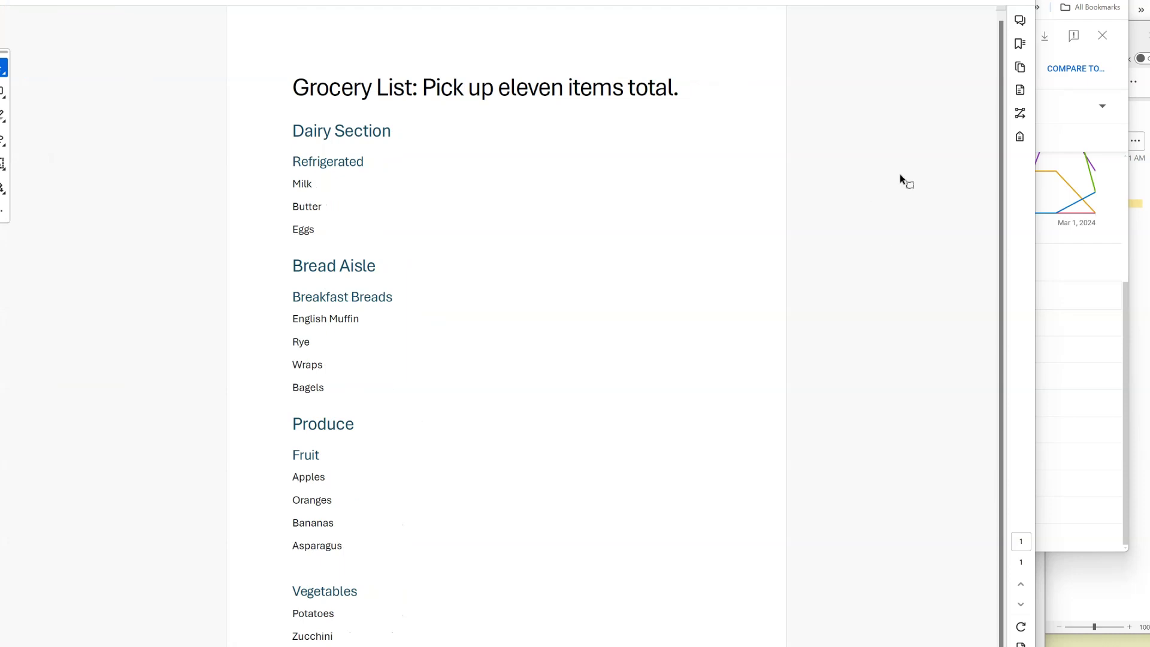
left_click(1021, 44)
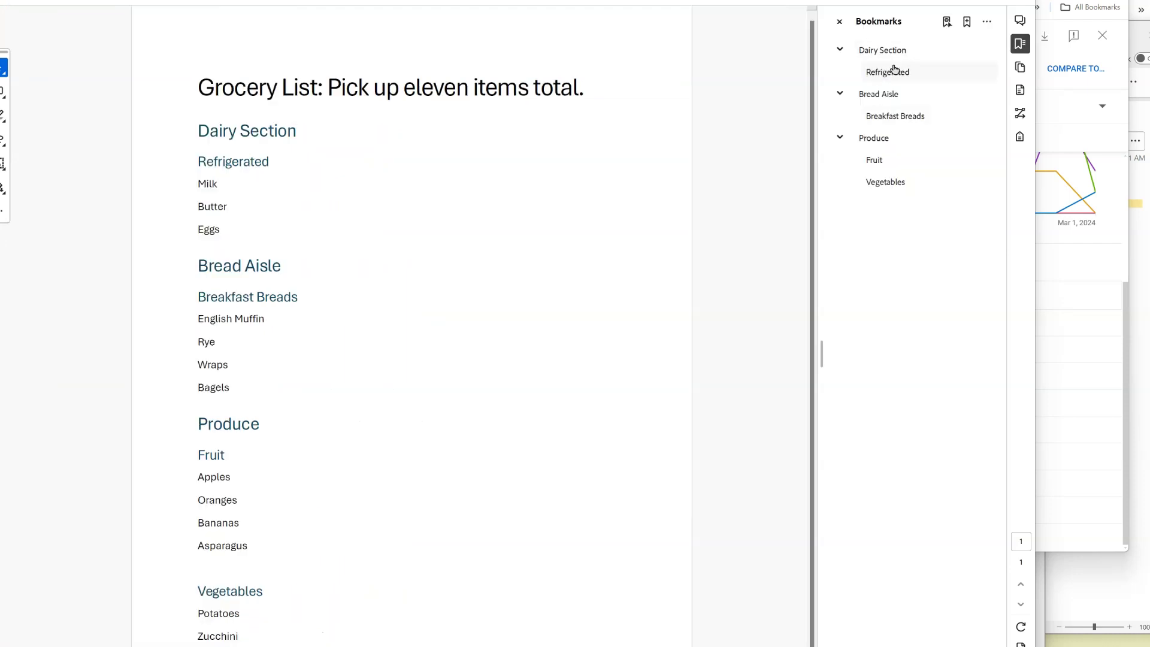
left_click(893, 71)
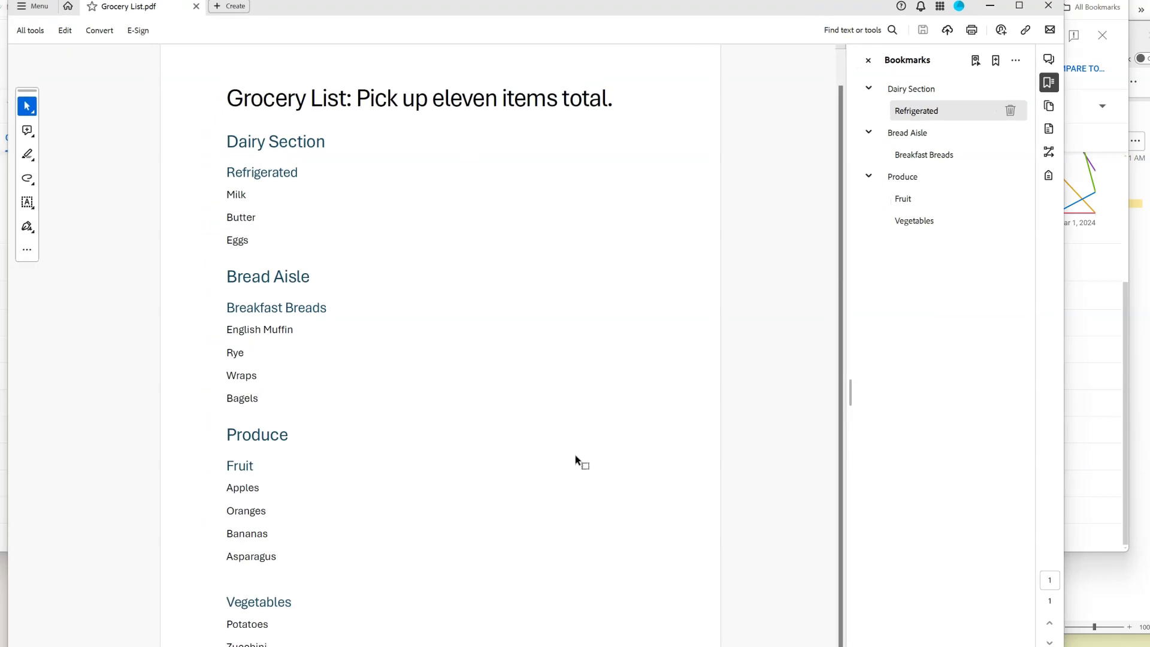
- Collapse the Produce, Bread Aisle and Dairy Section bookmark branches in the new PDF and bring its window fully into view
left_click(869, 177)
left_click(869, 132)
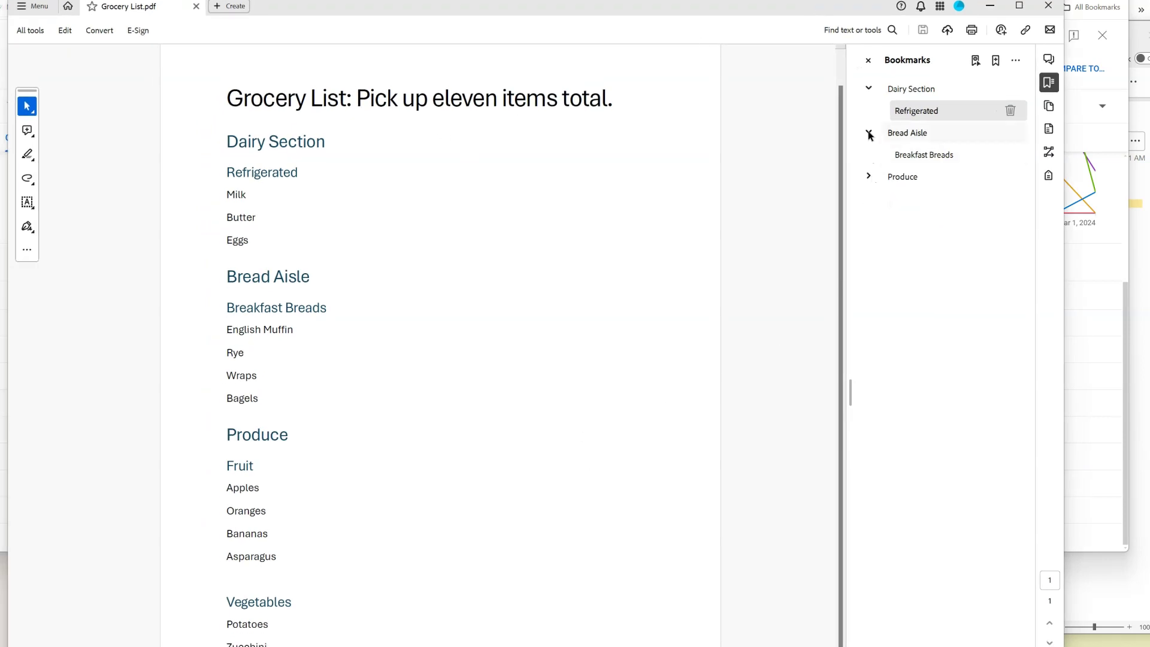
left_click(869, 88)
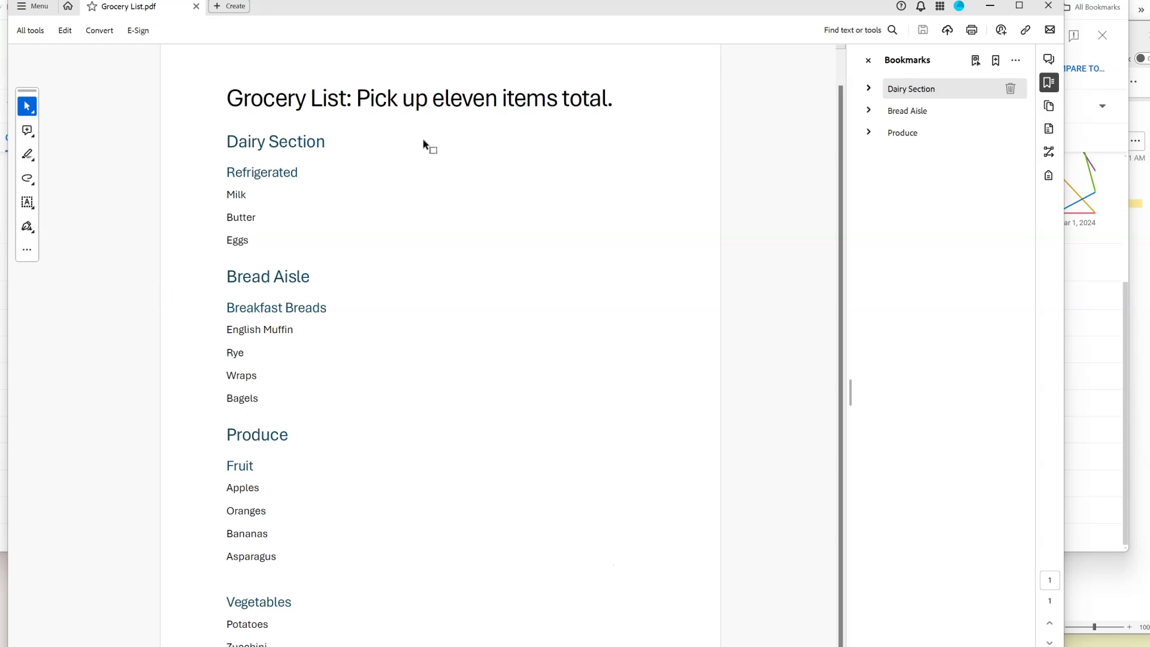
mouse_move(386, 18)
left_mouse_down()
mouse_move(390, 31)
mouse_move(377, 23)
left_mouse_up()
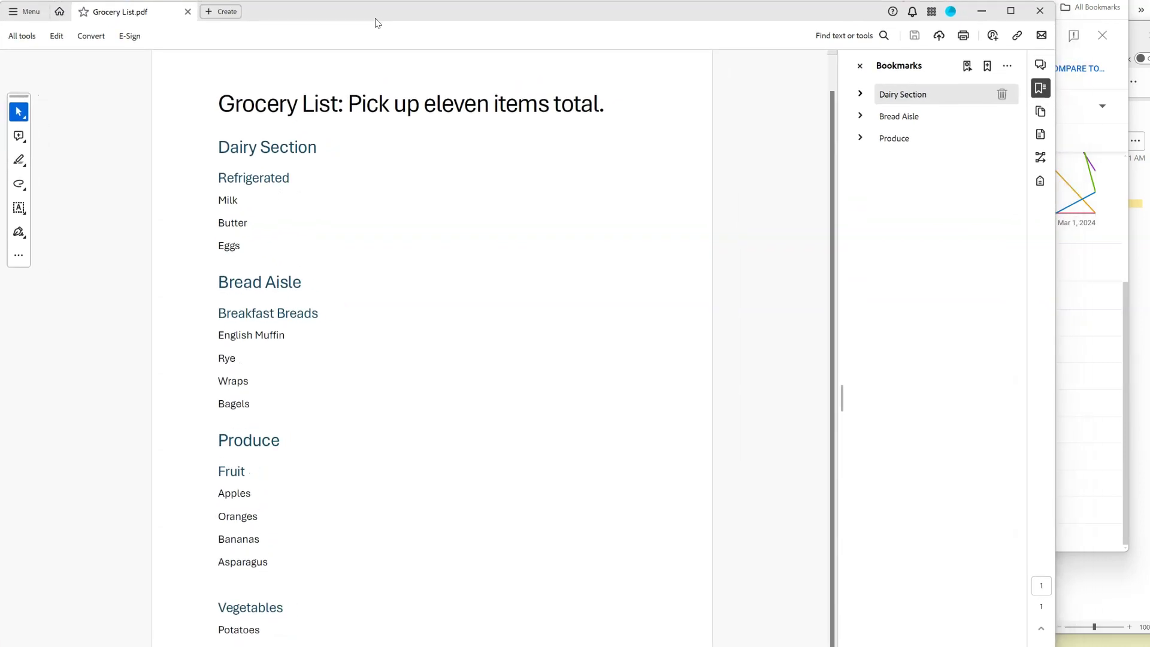